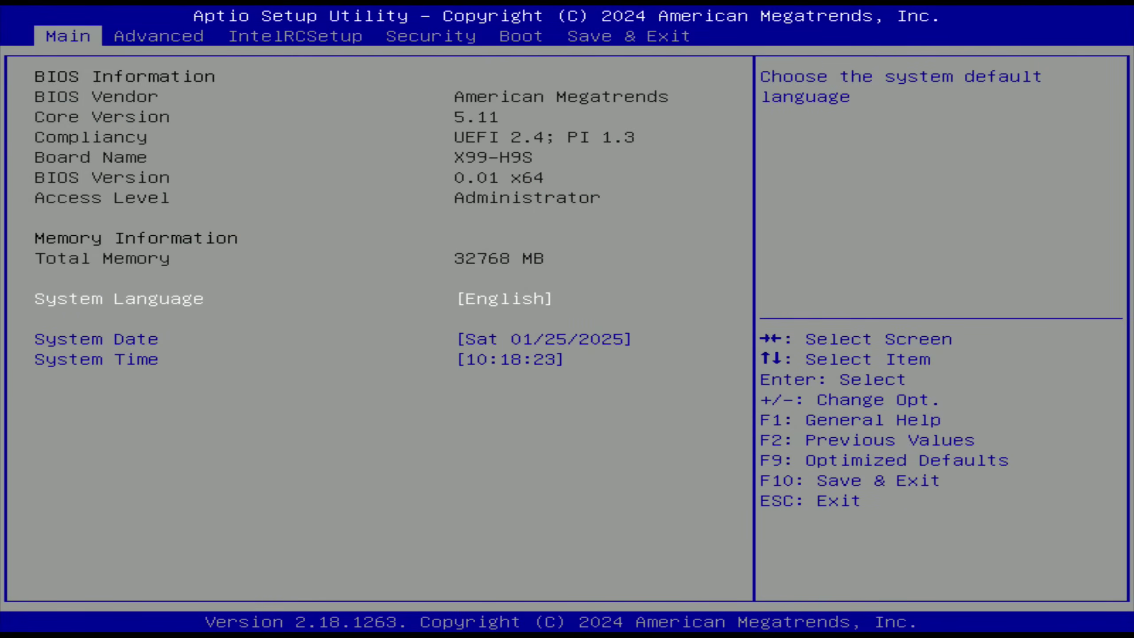
# - Open Advanced > Smart Fan Function and move to its first temperature setting
pyautogui.press('Right')
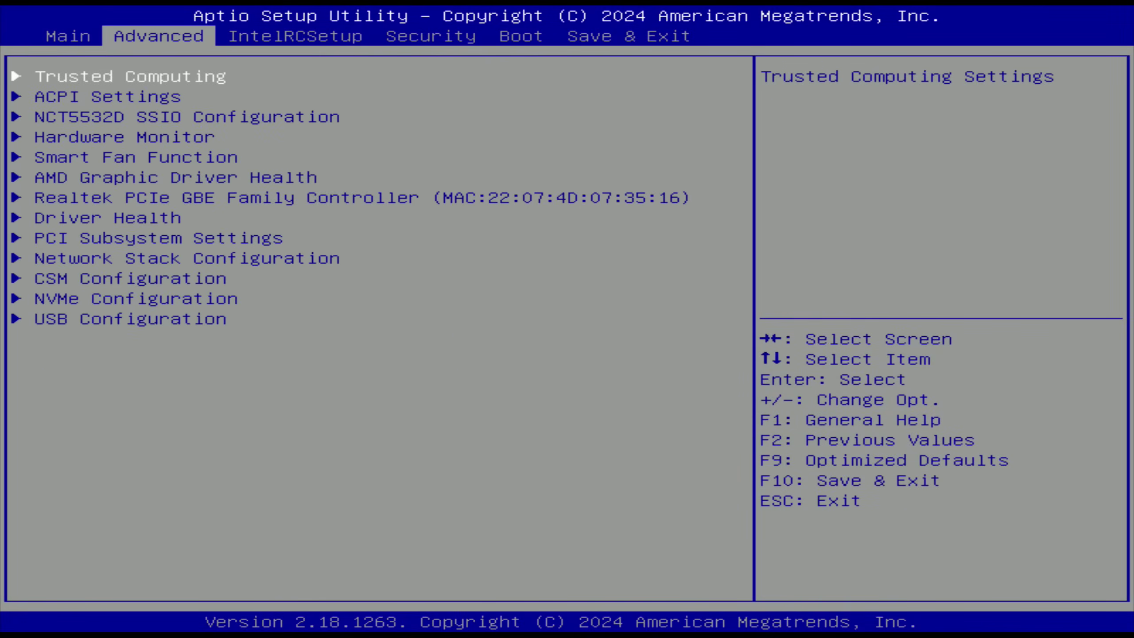
pyautogui.press('Right')
pyautogui.press('Left')
pyautogui.press('Down')
pyautogui.press('Down')
pyautogui.press('Down')
pyautogui.press('Down')
pyautogui.press('Return')
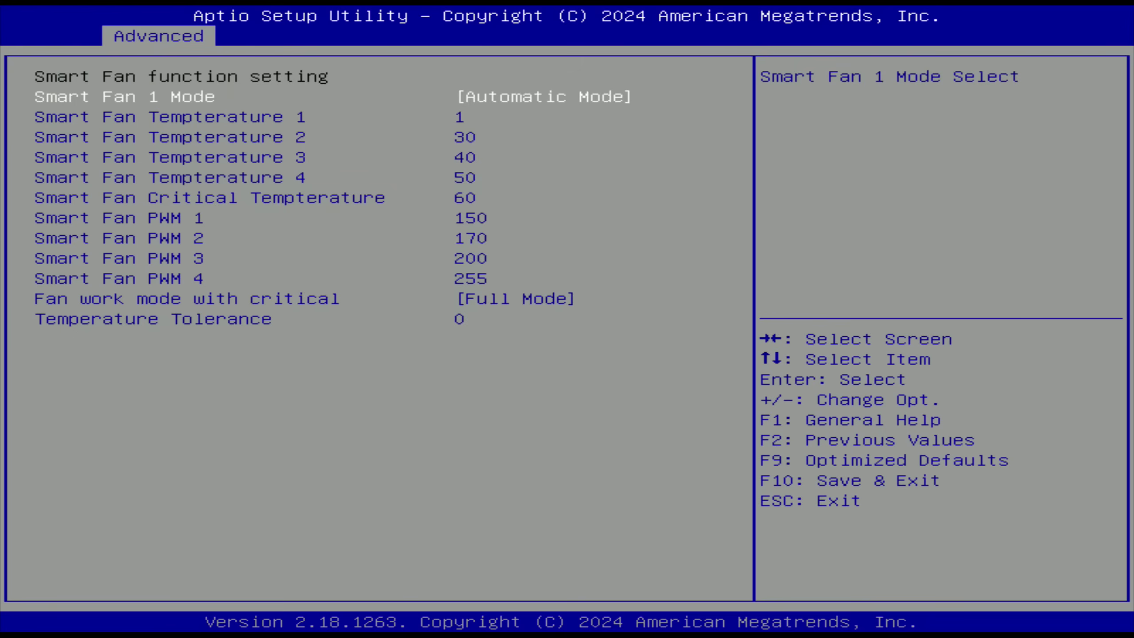
pyautogui.press('Down')
pyautogui.press('Down')
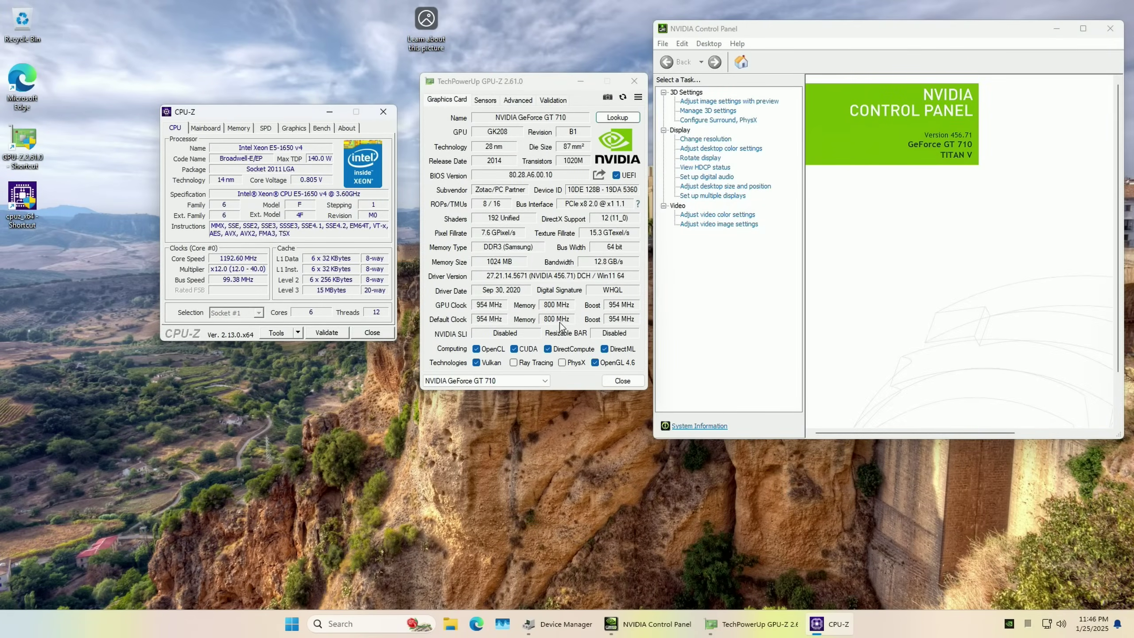
# - Look through CPU-Z's Mainboard, Memory, SPD and Graphics tabs
pyautogui.click(205, 128)
pyautogui.click(239, 127)
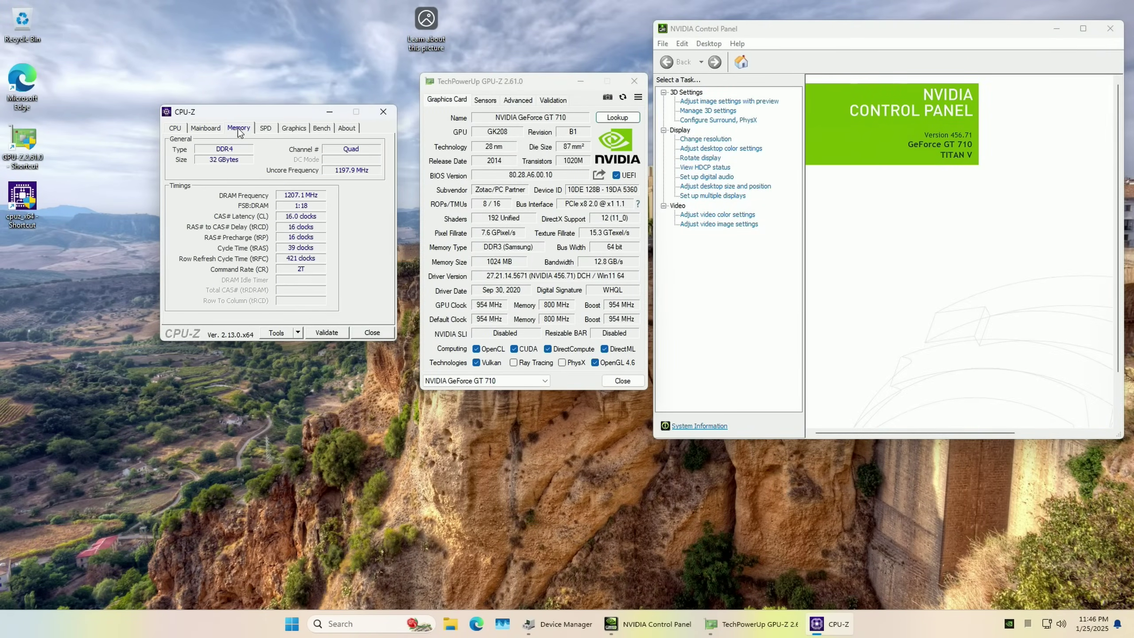
pyautogui.click(265, 128)
pyautogui.click(298, 128)
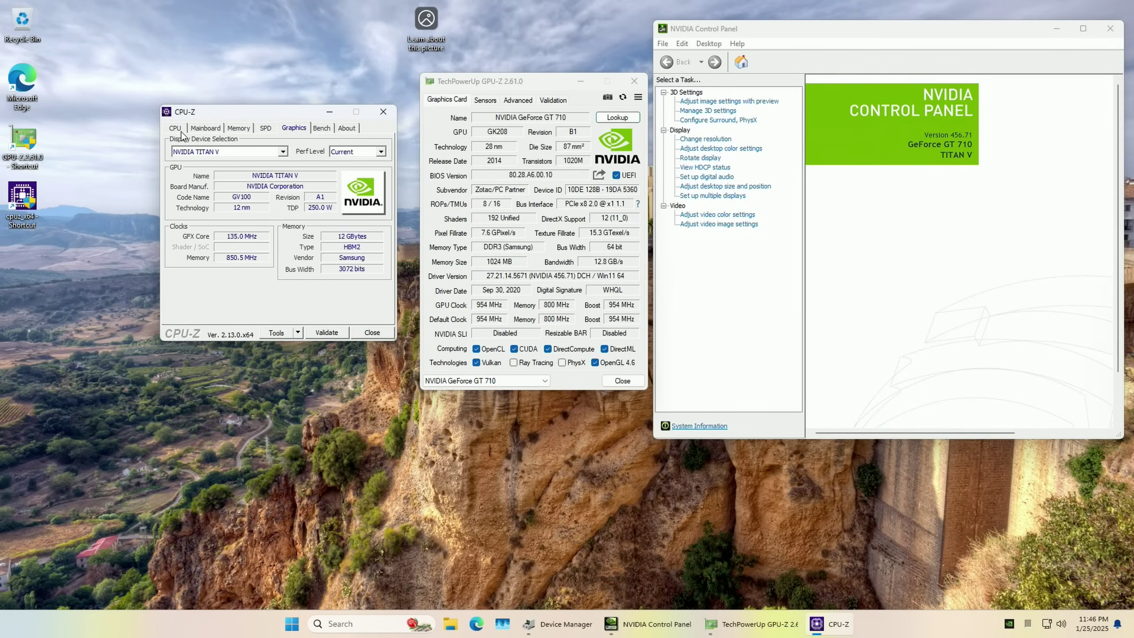
pyautogui.click(181, 132)
# - Compare the GeForce GT 710 and TITAN V in CPU-Z, then pick another card in GPU-Z
pyautogui.click(293, 128)
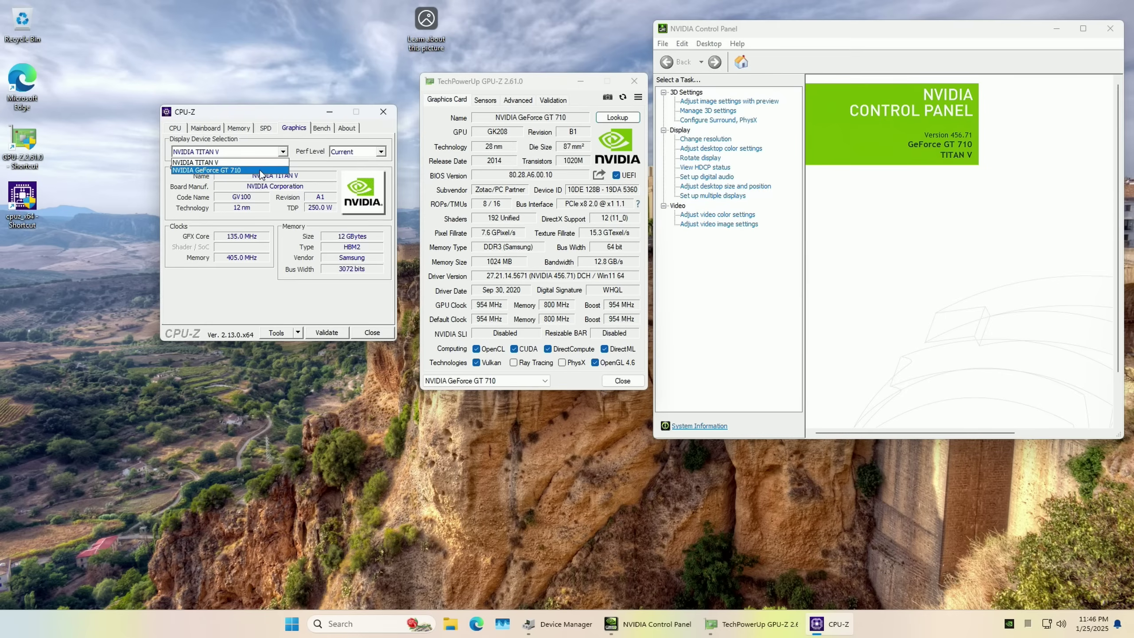
pyautogui.click(260, 172)
pyautogui.click(264, 152)
pyautogui.click(265, 164)
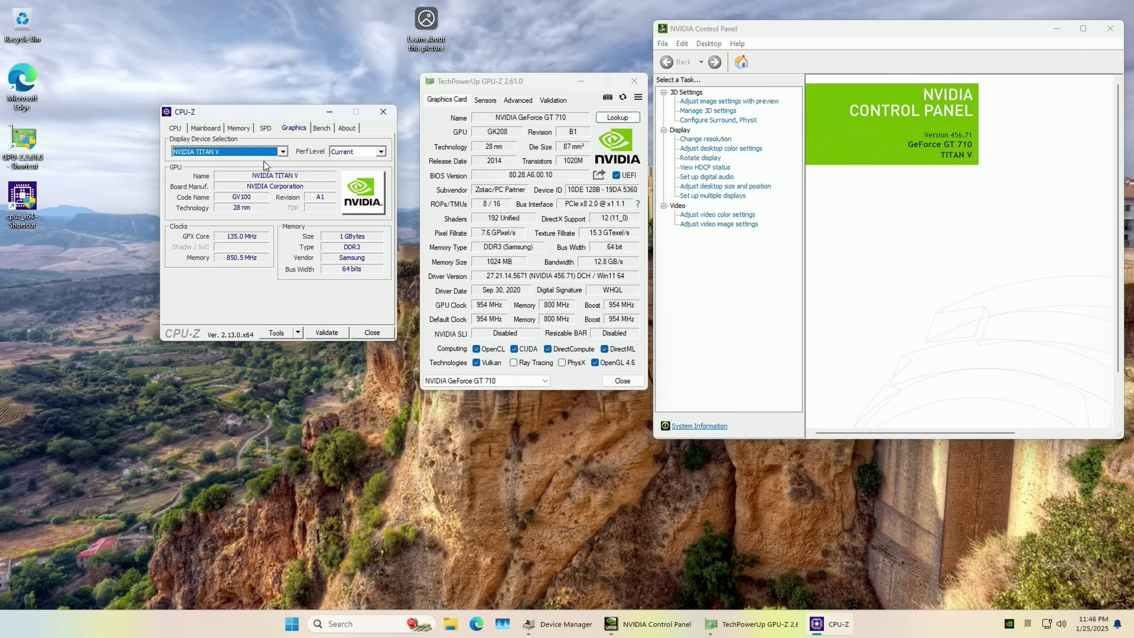
pyautogui.click(177, 130)
pyautogui.click(500, 380)
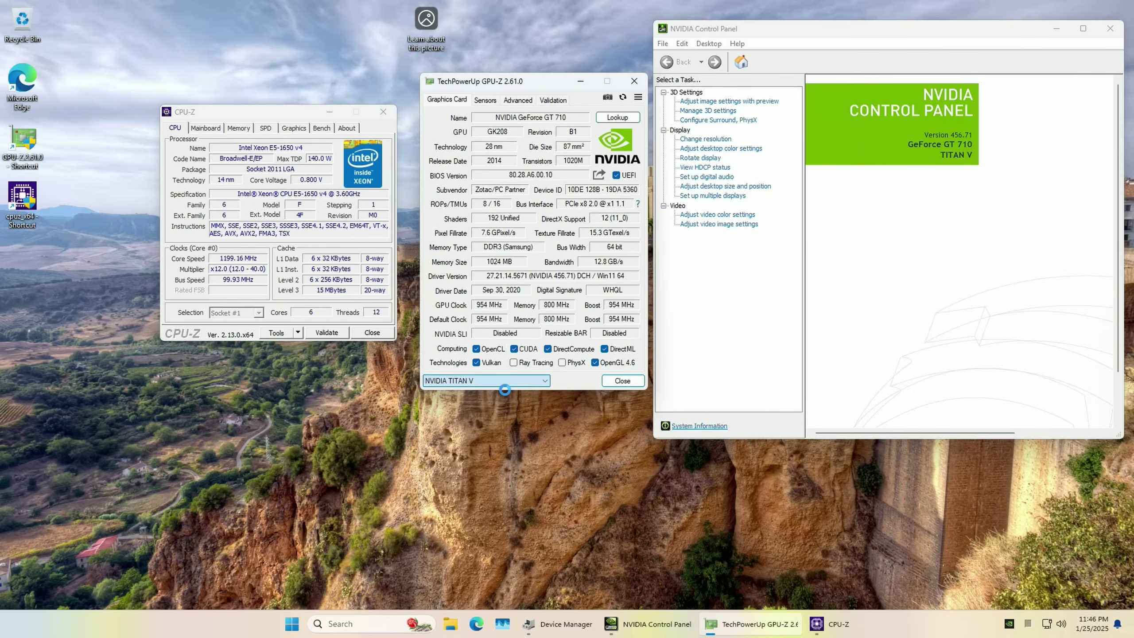
pyautogui.click(506, 382)
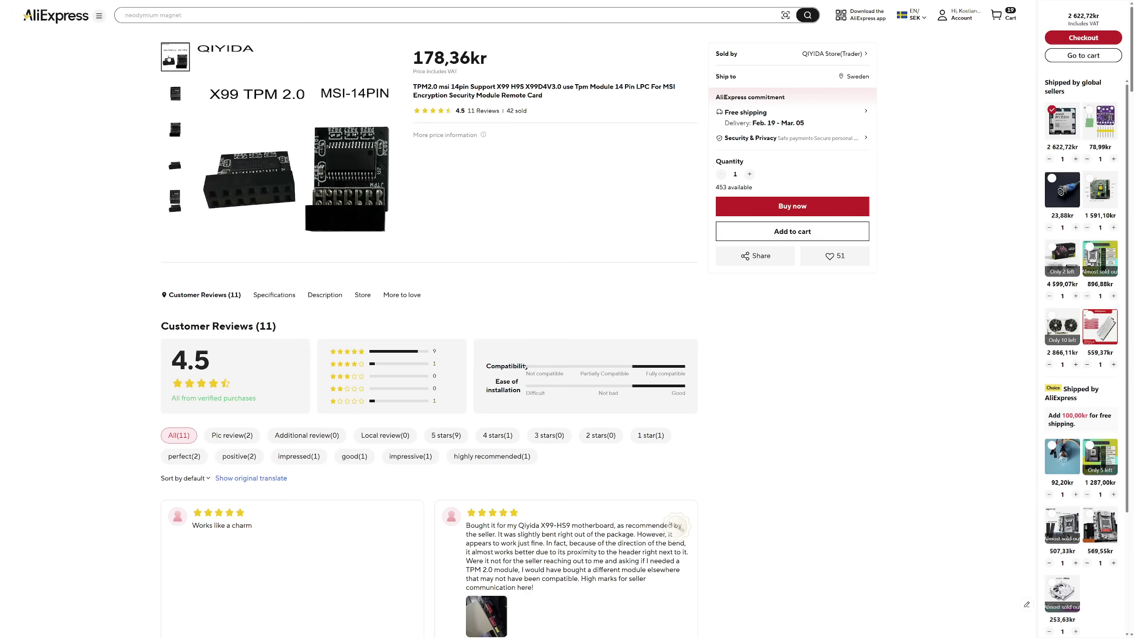
# - View the TPM 2.0 module's third product photo and scroll through its description
pyautogui.click(171, 130)
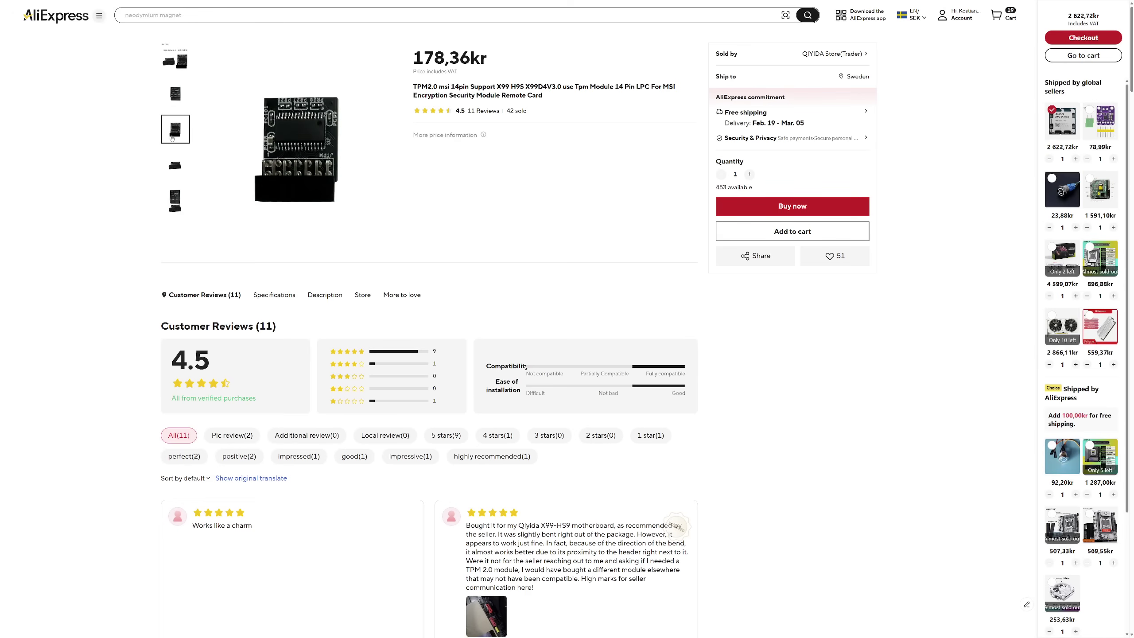
pyautogui.moveTo(172, 204)
pyautogui.scroll(-15, 133, 212)
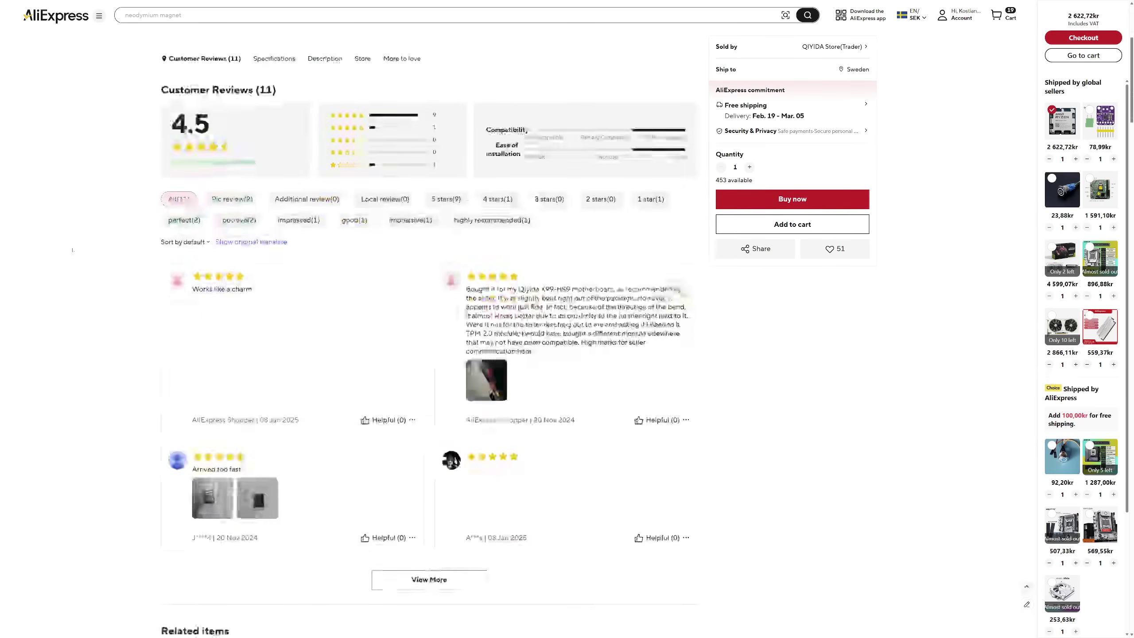
pyautogui.scroll(-15, 73, 251)
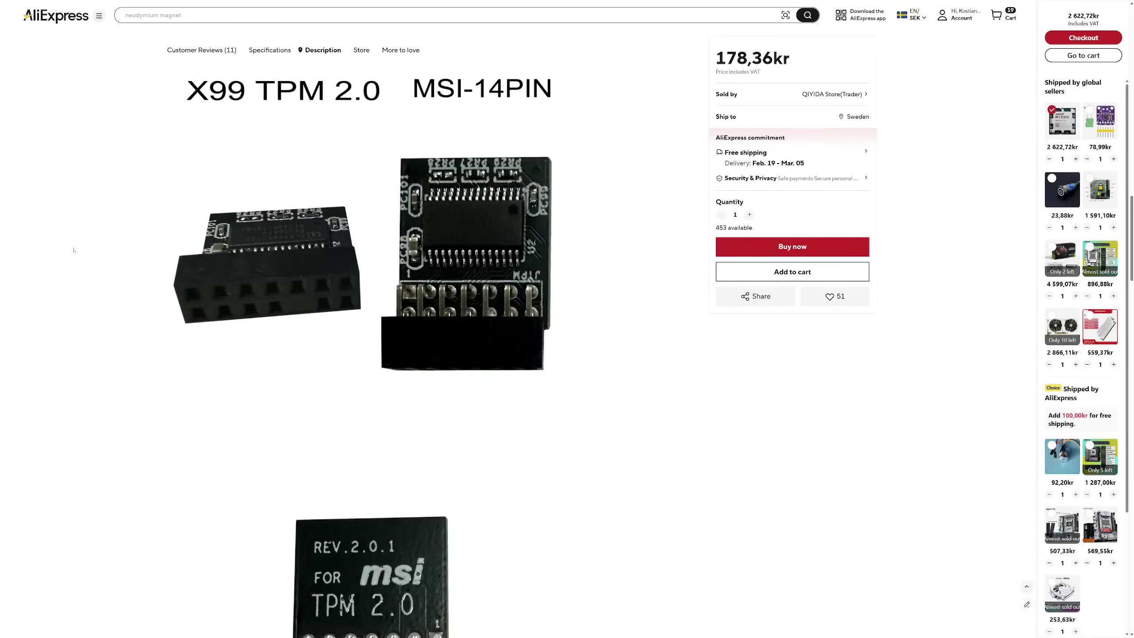
pyautogui.scroll(-15, 74, 250)
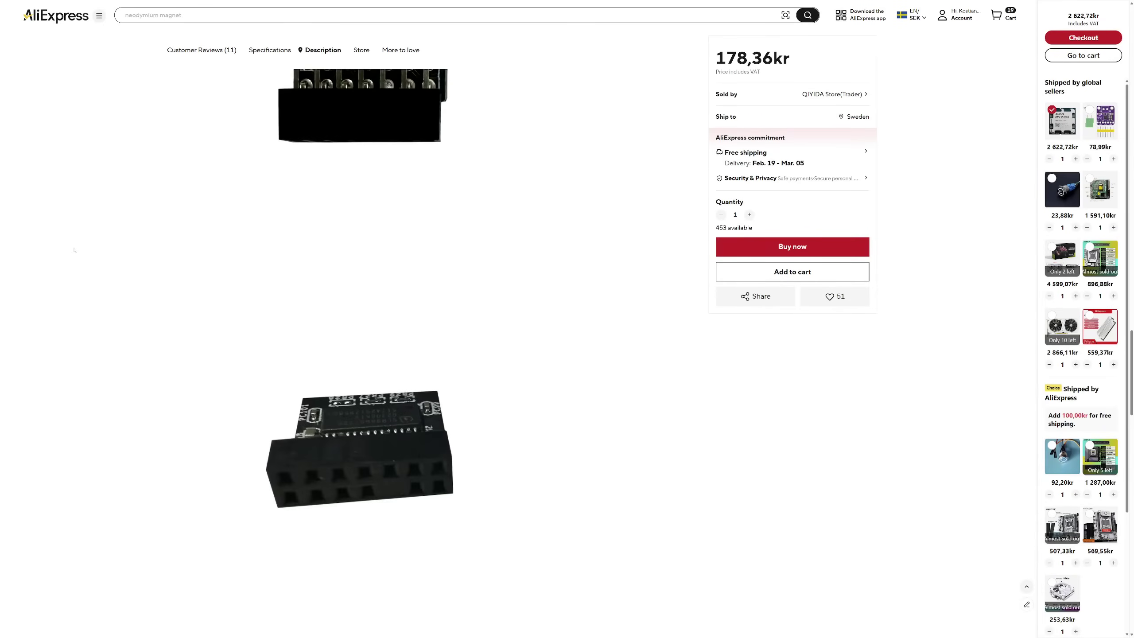
pyautogui.scroll(-8, 74, 250)
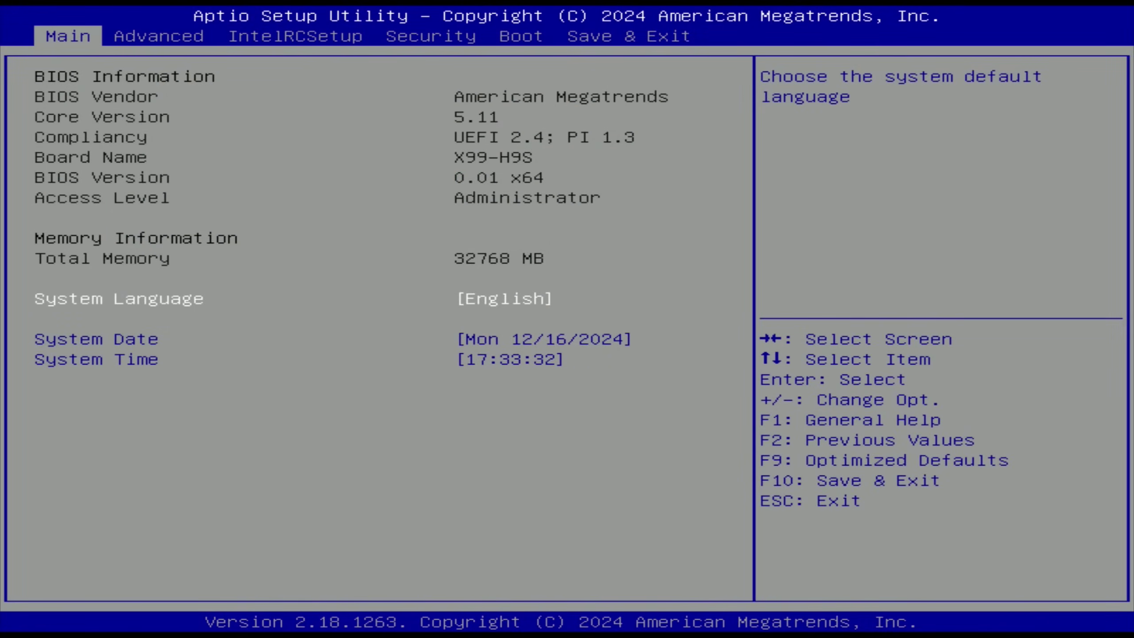
# - Open the BIOS Advanced > Trusted Computing page and move to Device Select
pyautogui.press('Right')
pyautogui.press('Return')
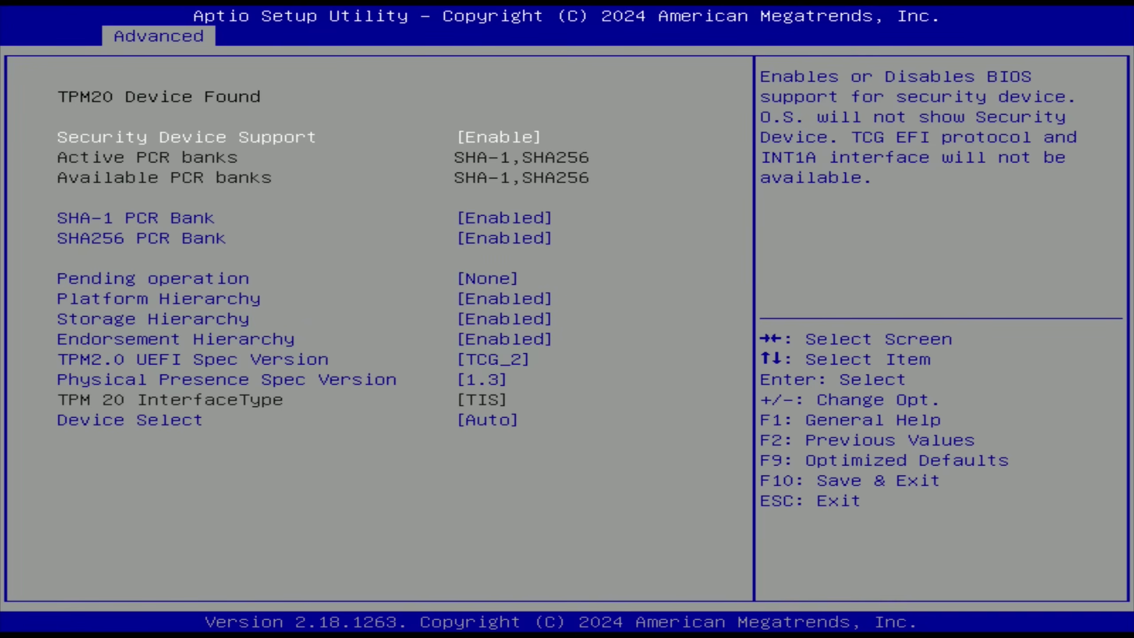
pyautogui.press('Down')
pyautogui.press('Down')
pyautogui.press('Down')
pyautogui.press('Down')
pyautogui.press('Down')
pyautogui.press('Down')
pyautogui.press('Down')
pyautogui.press('Down')
pyautogui.press('Down')
pyautogui.press('Down')
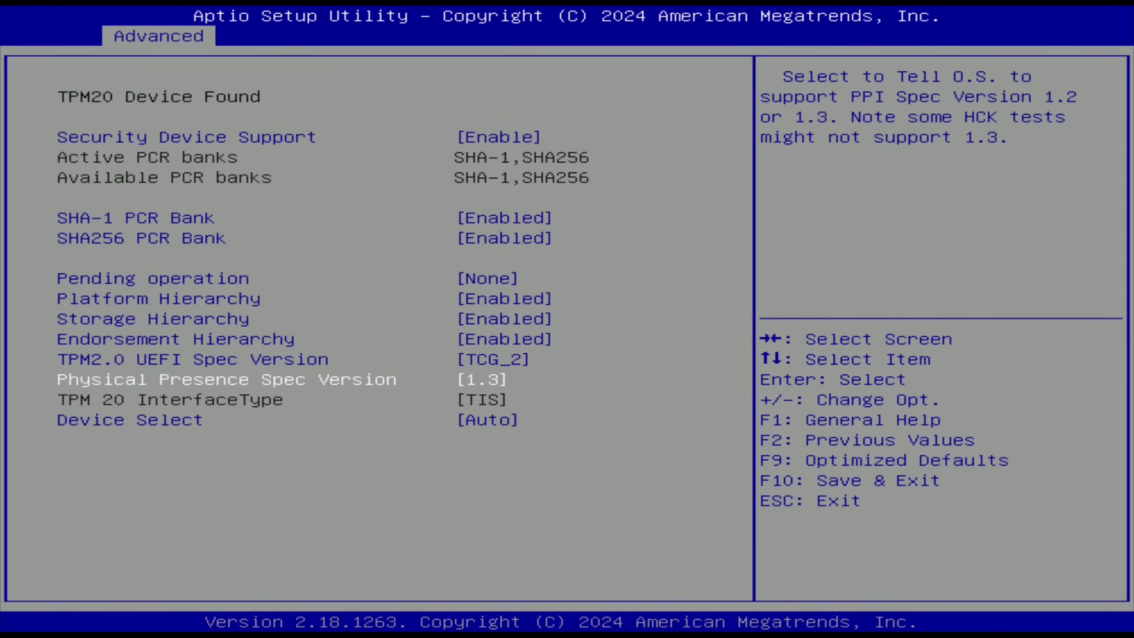
pyautogui.press('Up')
# - Open the Device Select choices, then start Windows Setup without a product key
pyautogui.press('Return')
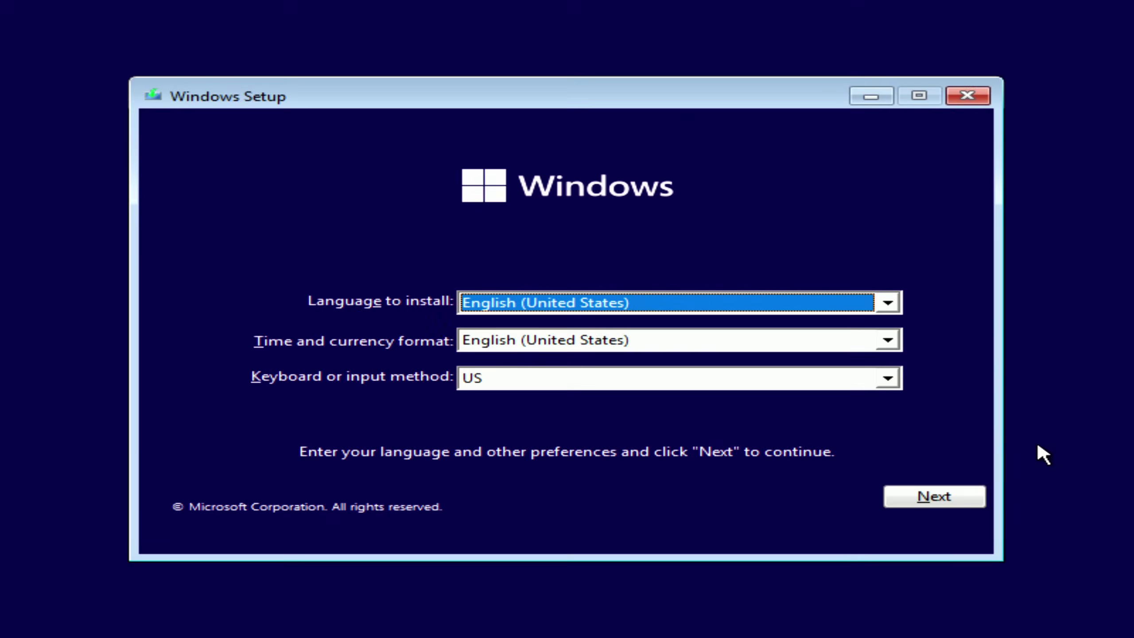
pyautogui.click(959, 494)
pyautogui.click(529, 335)
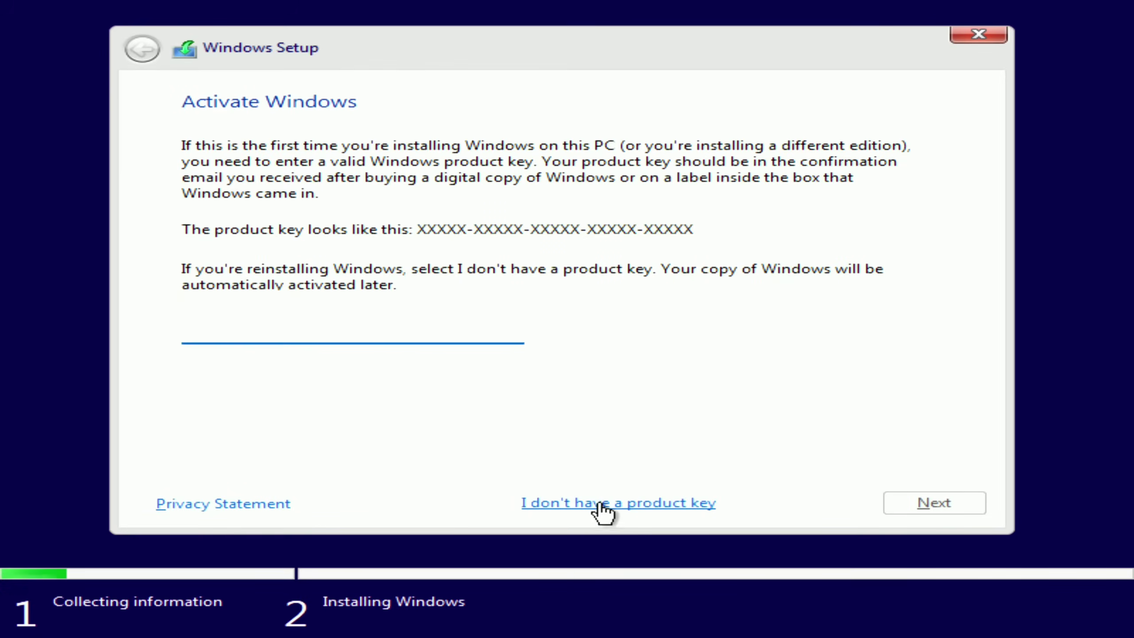
pyautogui.click(598, 514)
# - Choose the Windows 11 Pro edition and accept the Microsoft license terms
pyautogui.click(393, 275)
pyautogui.click(952, 500)
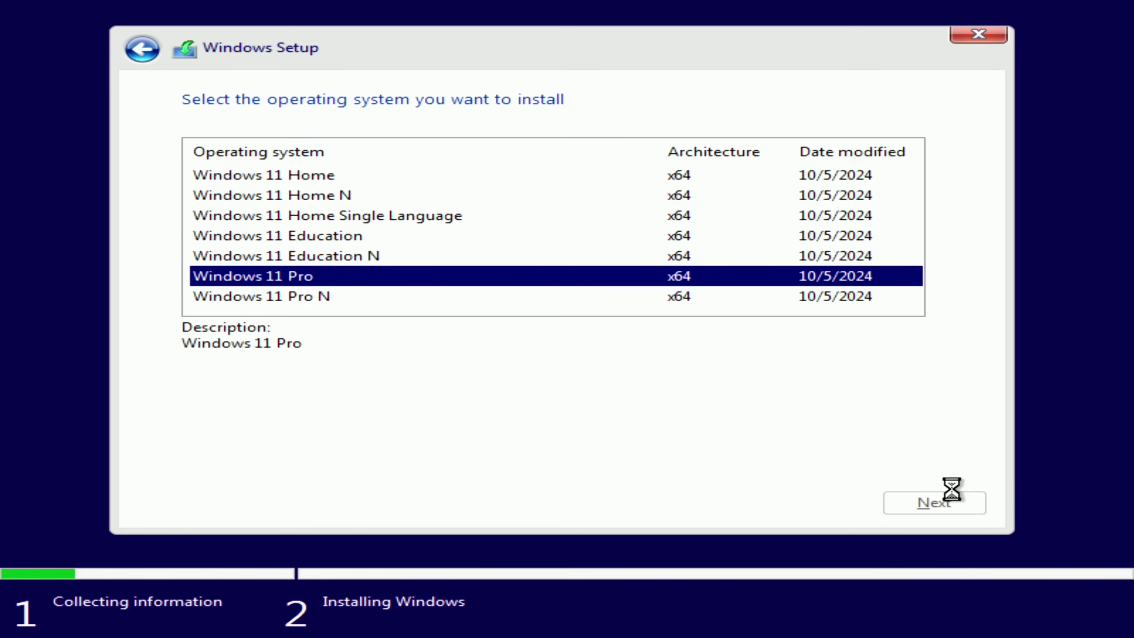
pyautogui.click(187, 459)
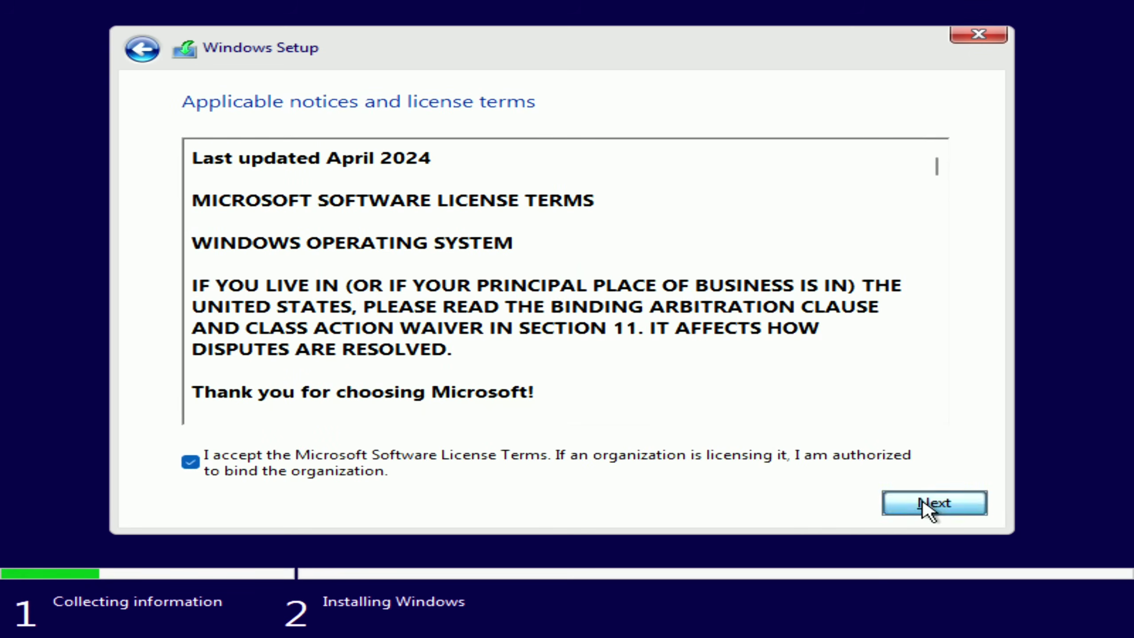
pyautogui.click(932, 502)
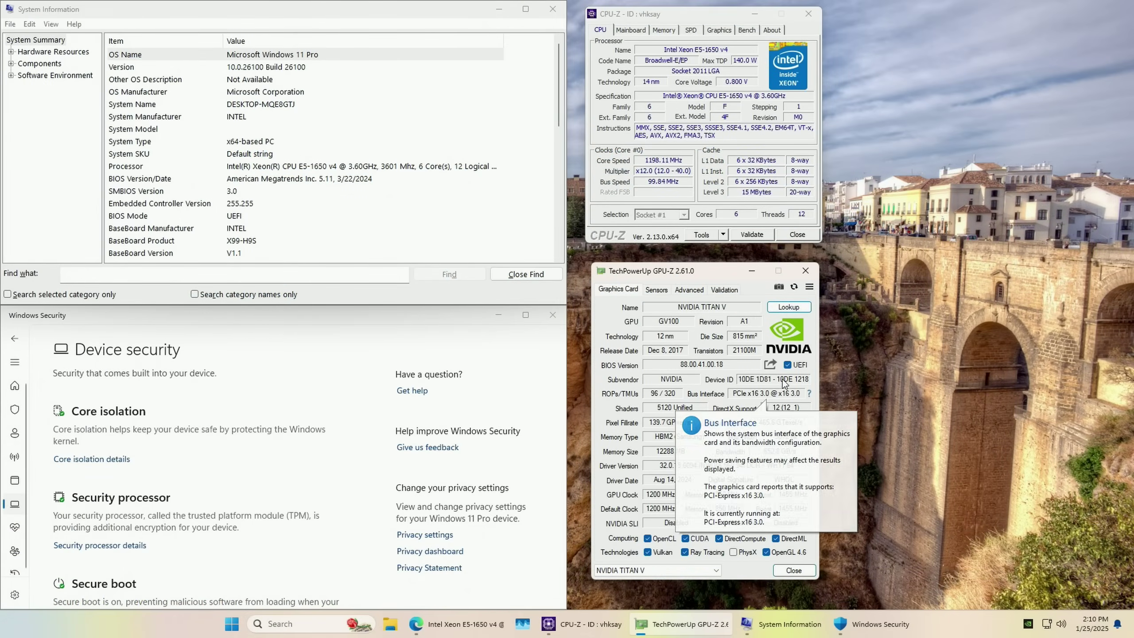
# - Show the X99-H9S mainboard and BIOS details, then the DDR4 memory details
pyautogui.click(628, 32)
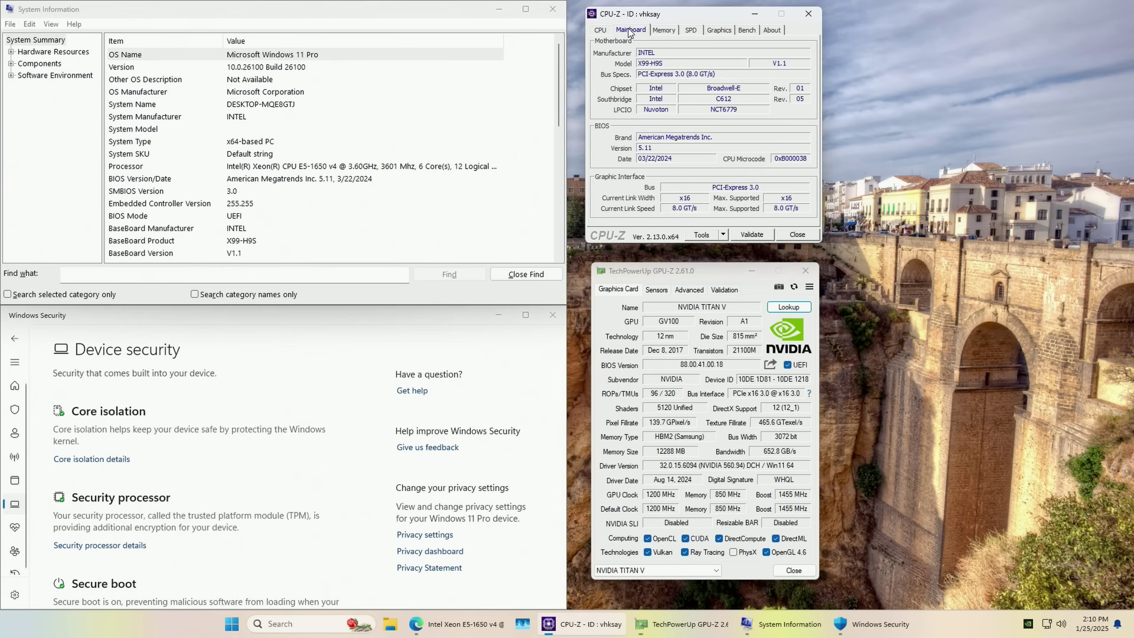
pyautogui.click(663, 31)
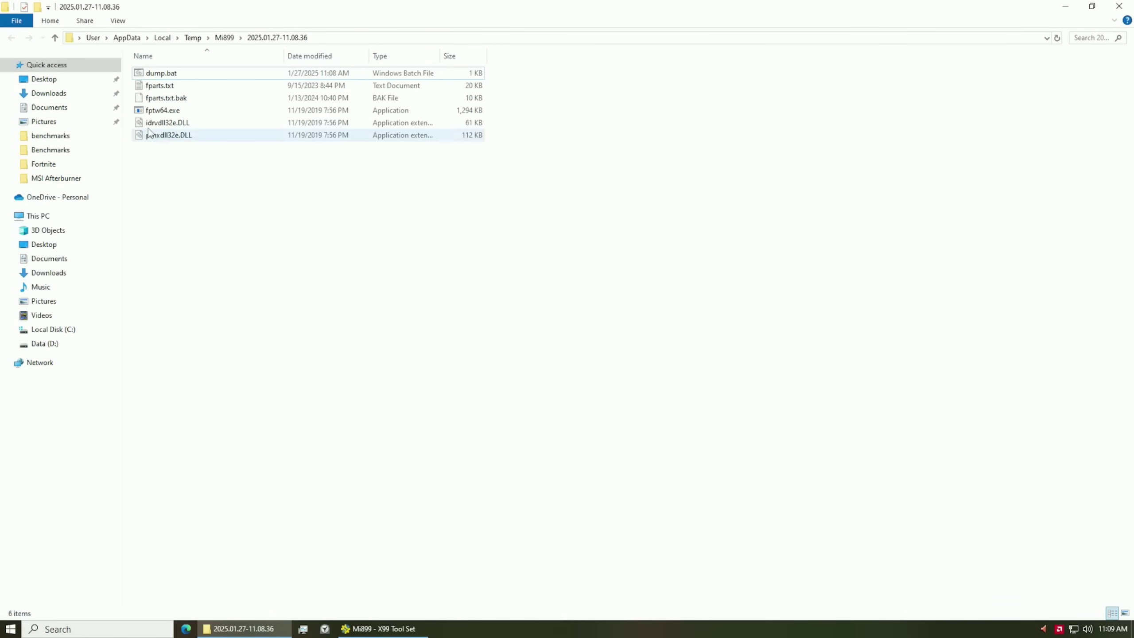
# - Run dump.bat as administrator and approve the UAC permission prompt
pyautogui.rightClick(150, 73)
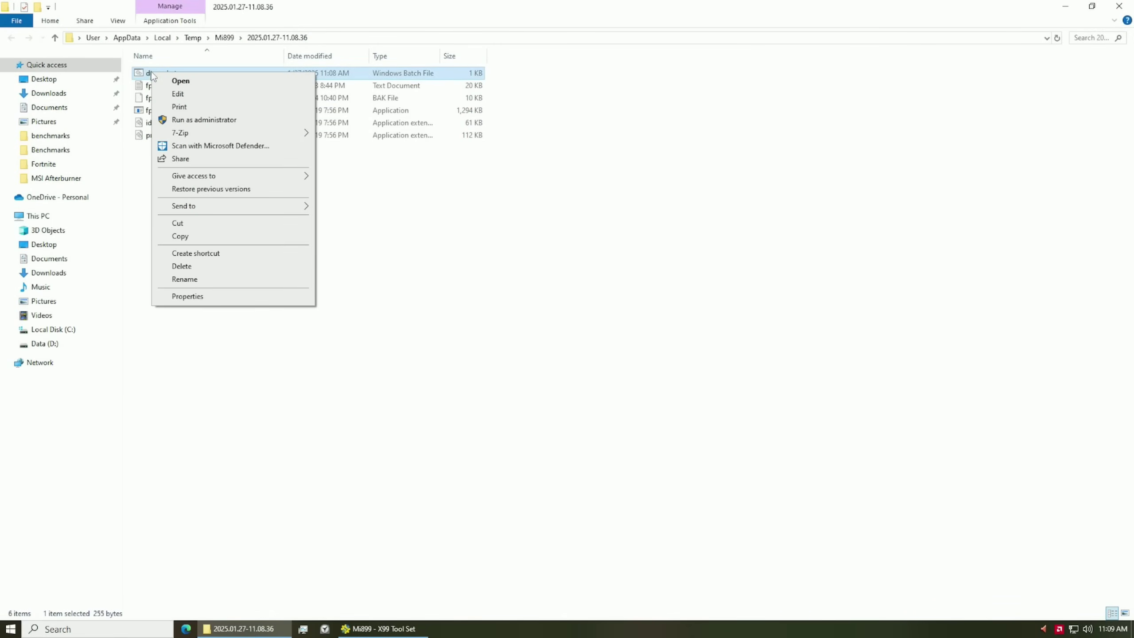
pyautogui.click(174, 119)
pyautogui.click(527, 395)
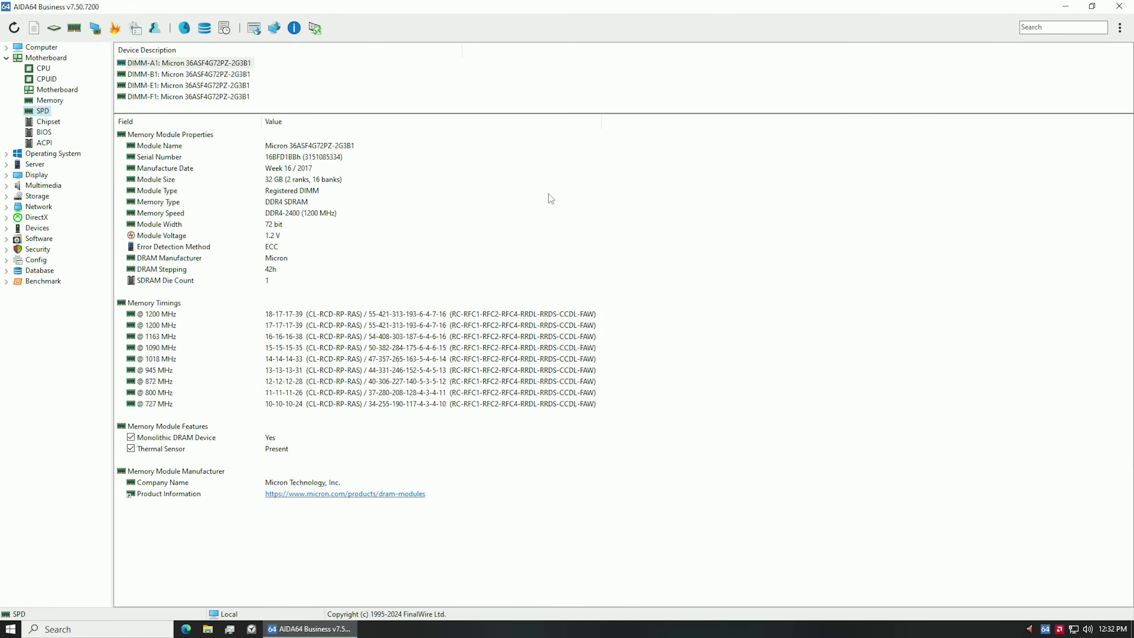
# - Check the Registered DIMM module type in SPD and the ECC entry in Chipset
pyautogui.click(285, 194)
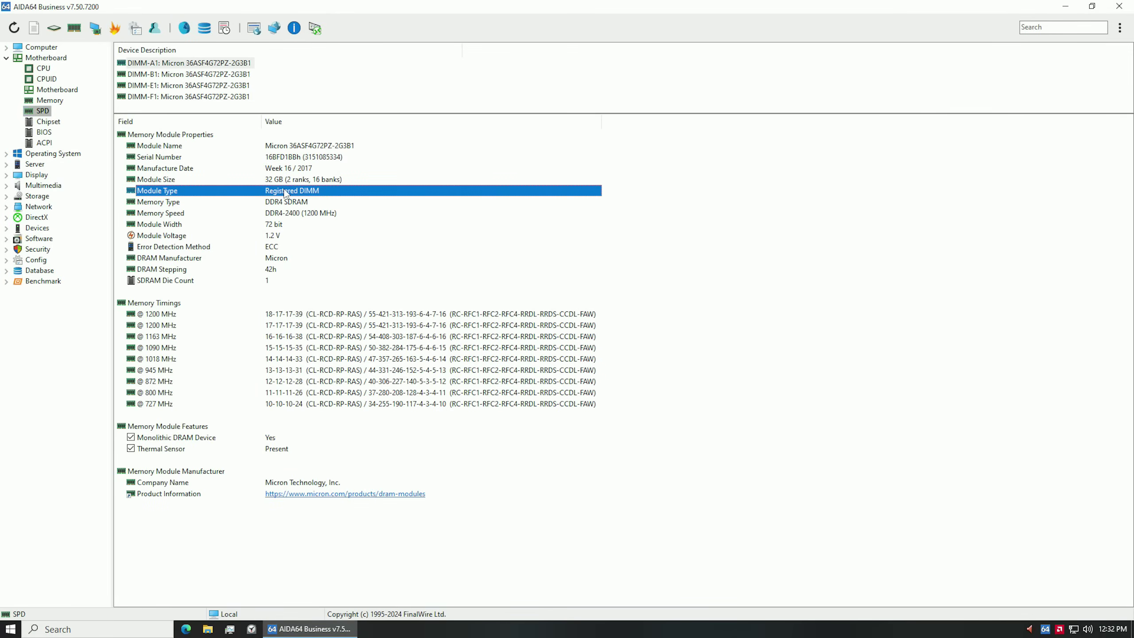
pyautogui.click(49, 122)
pyautogui.scroll(-5, 343, 284)
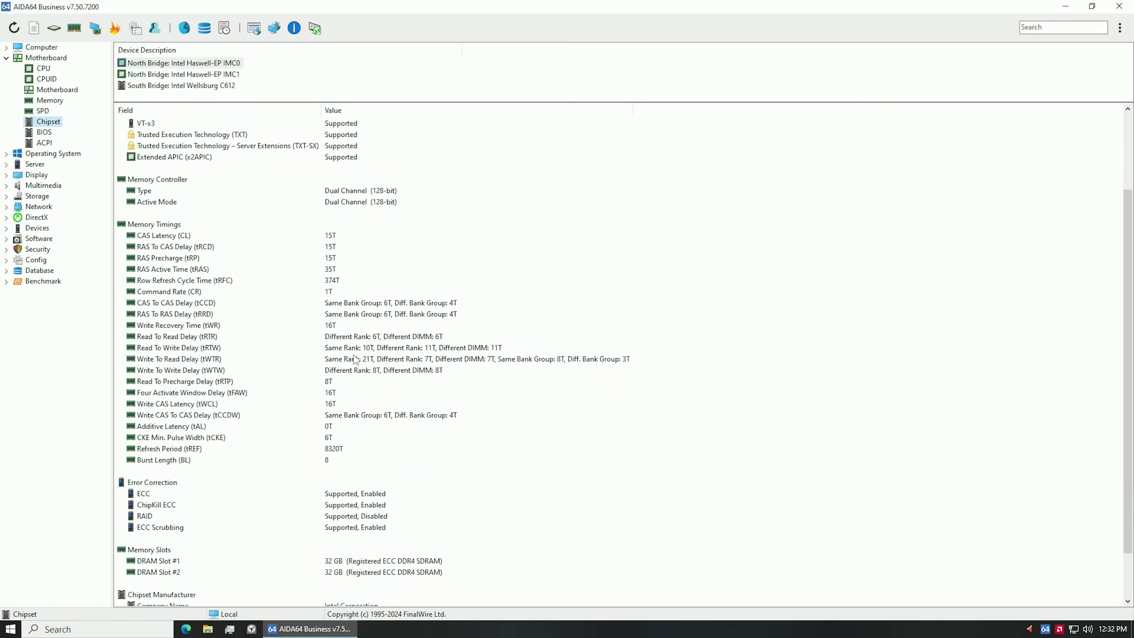
pyautogui.click(356, 494)
pyautogui.click(43, 110)
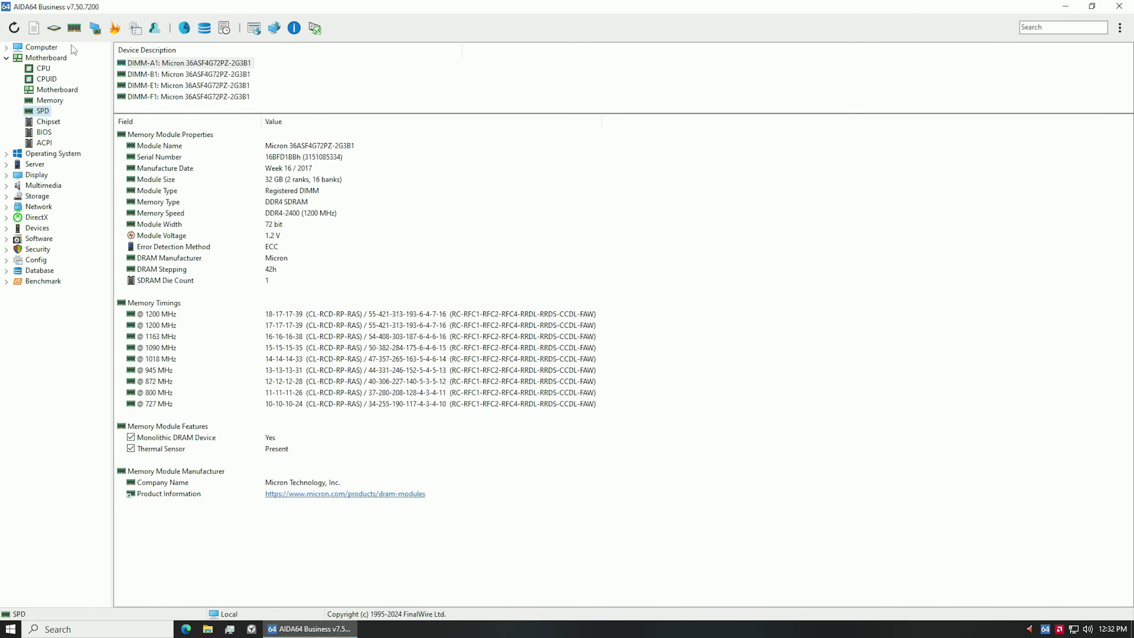
# - Run AIDA64's Cache & Memory Benchmark
pyautogui.click(74, 28)
pyautogui.moveTo(486, 168); pyautogui.dragTo(727, 145)
pyautogui.click(807, 423)
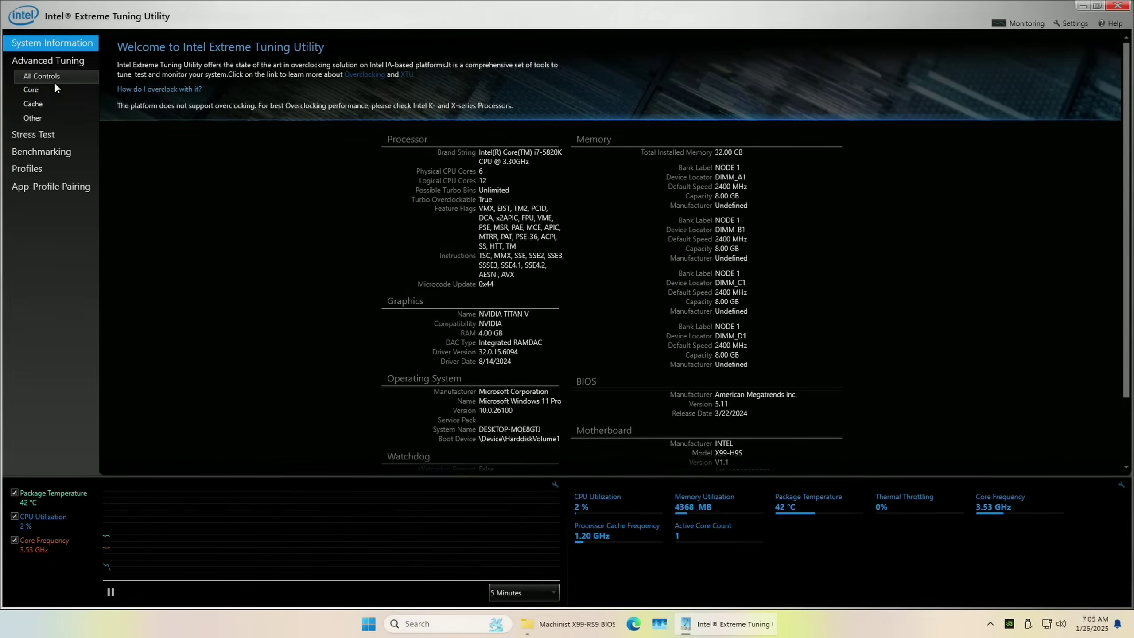
# - Open Advanced Tuning > All Controls and accept the overclocking warning
pyautogui.click(54, 81)
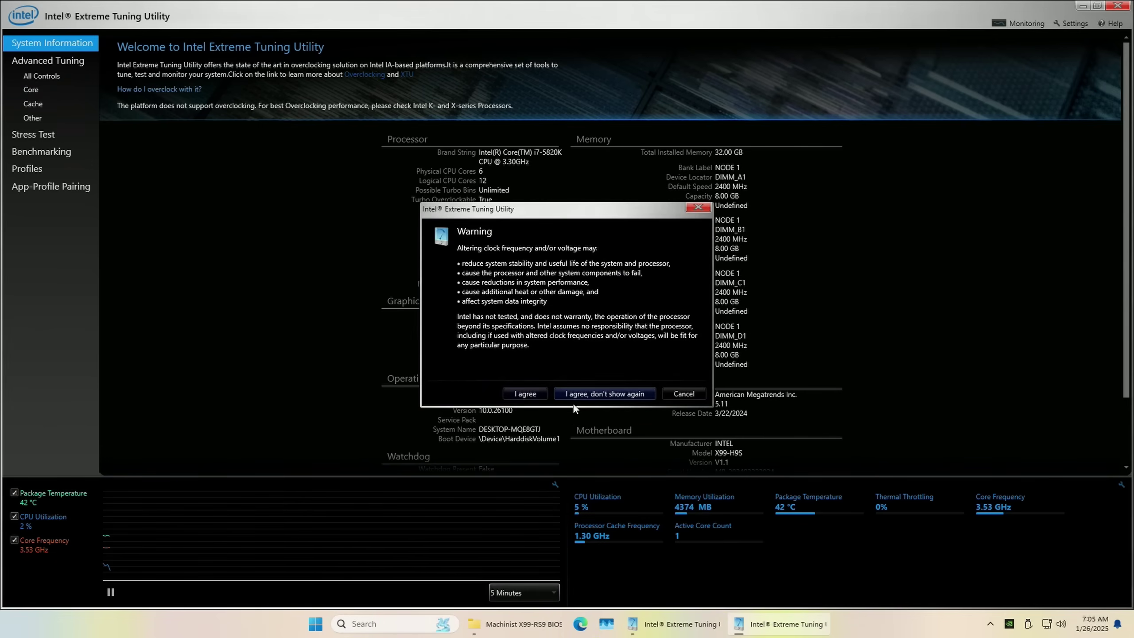
pyautogui.click(588, 396)
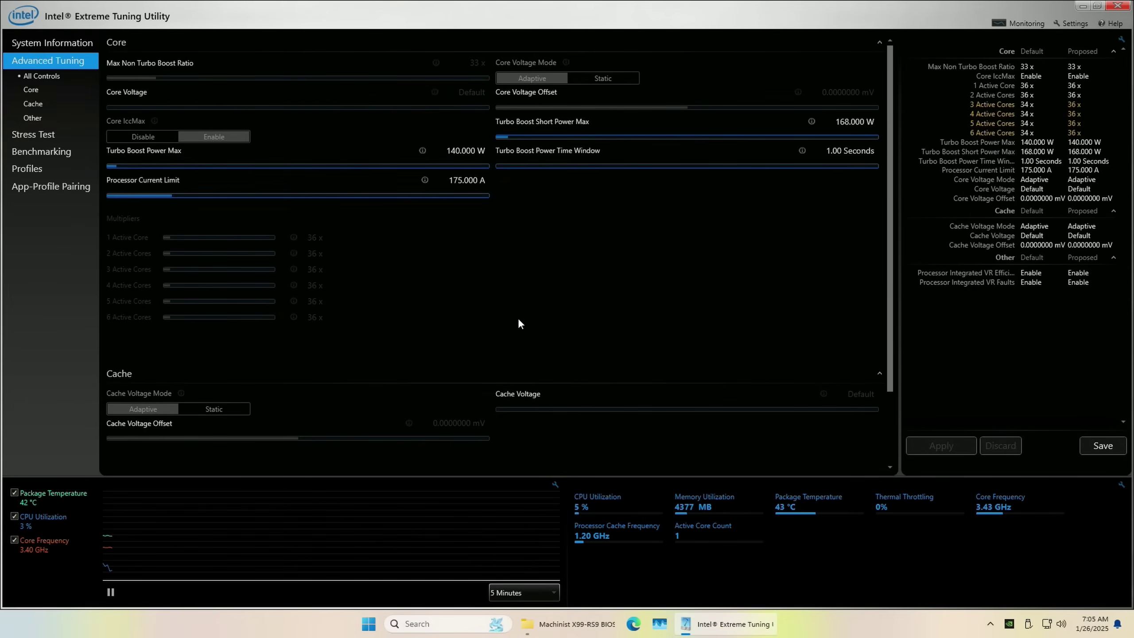
# - Set both Above 4G Decoding and Re-Size BAR Support to Enabled
pyautogui.scroll(-3, 518, 323)
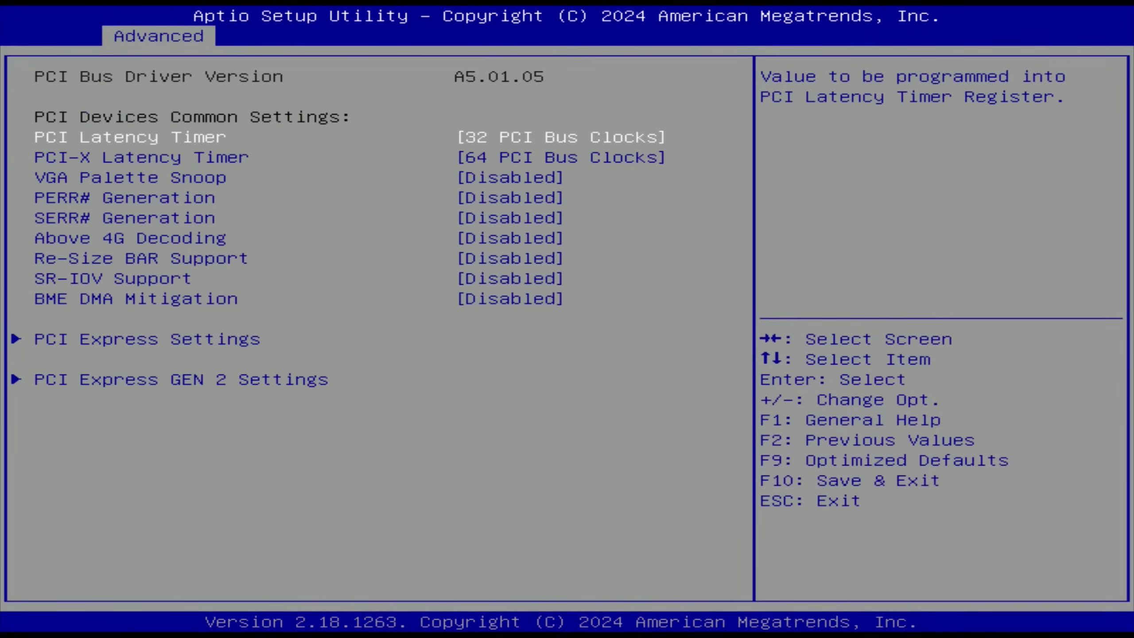
pyautogui.press('Down')
pyautogui.press('Down')
pyautogui.press('Down')
pyautogui.press('Down')
pyautogui.press('Down')
pyautogui.press('Return')
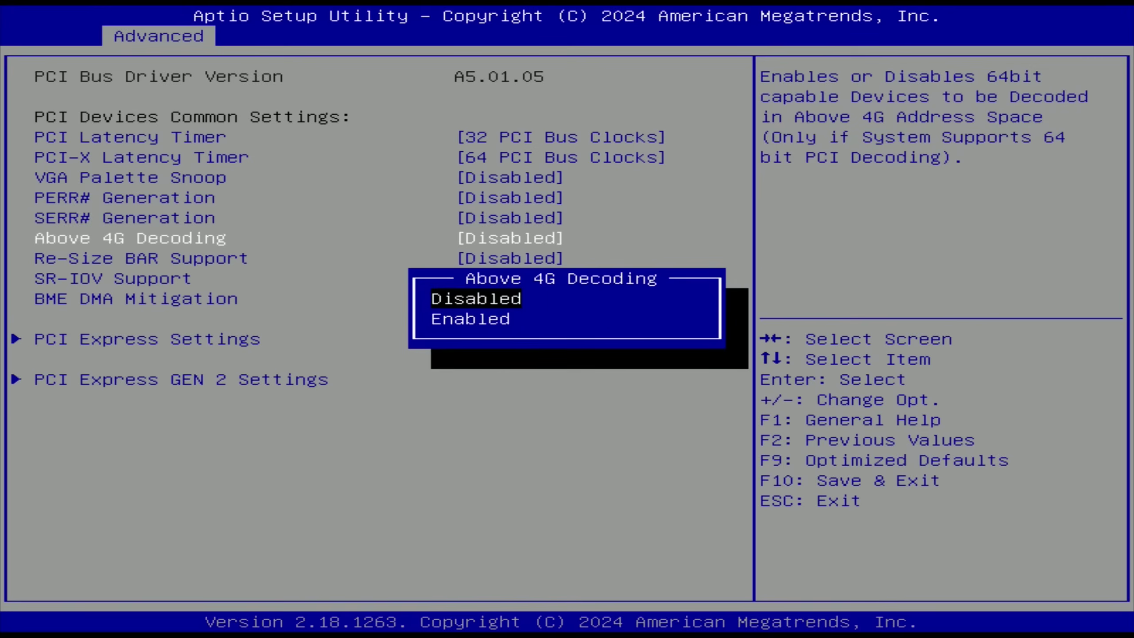
pyautogui.press('Down')
pyautogui.press('Return')
pyautogui.press('Down')
pyautogui.press('Return')
pyautogui.press('Down')
pyautogui.press('Return')
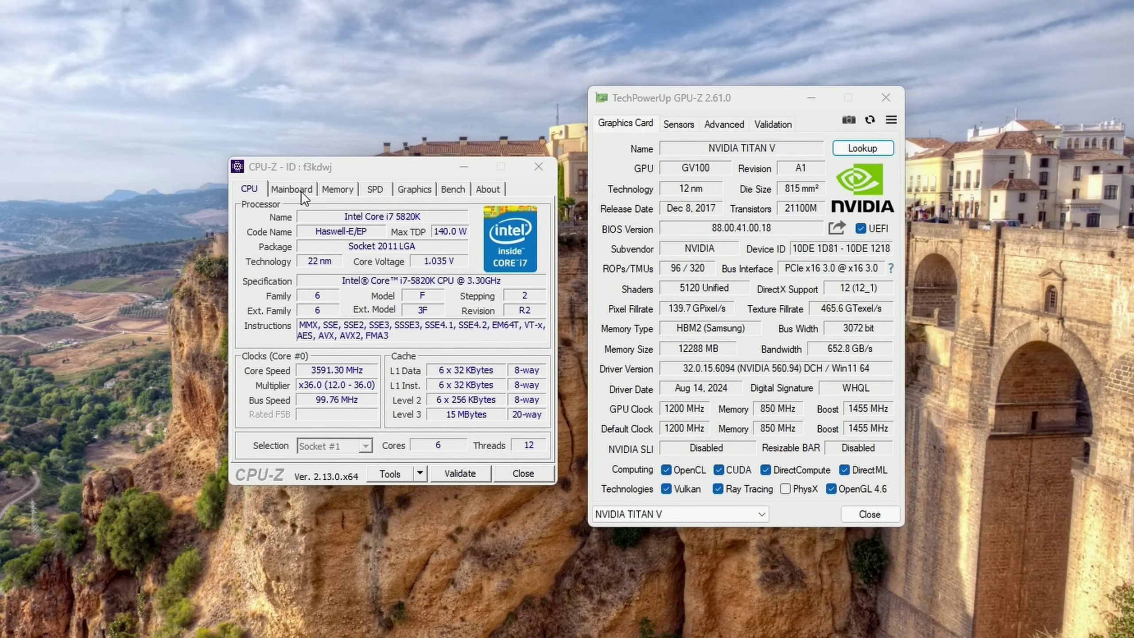
# - Go through CPU-Z's Mainboard, Memory, SPD, Graphics, Bench and About tabs, ending back on CPU
pyautogui.click(294, 188)
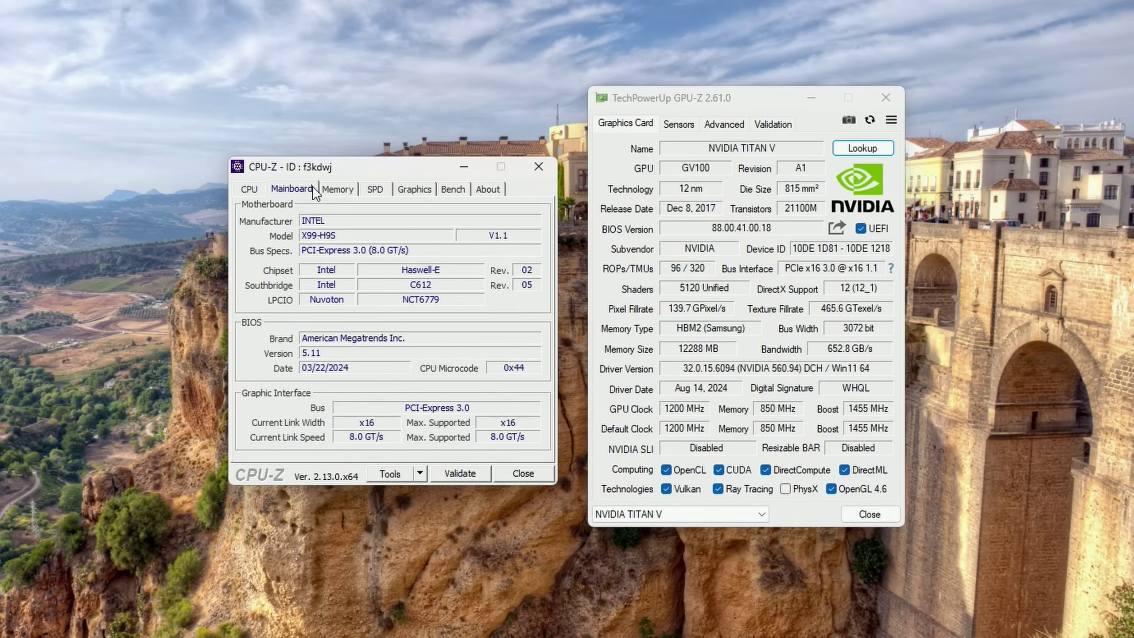
pyautogui.click(339, 192)
pyautogui.click(377, 193)
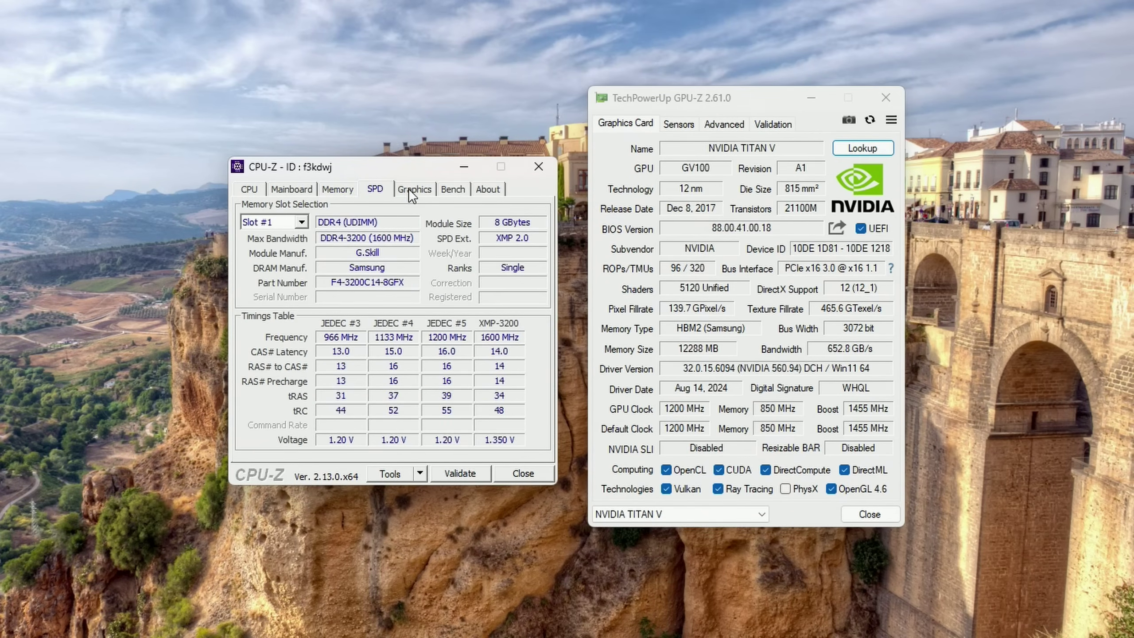
pyautogui.click(410, 190)
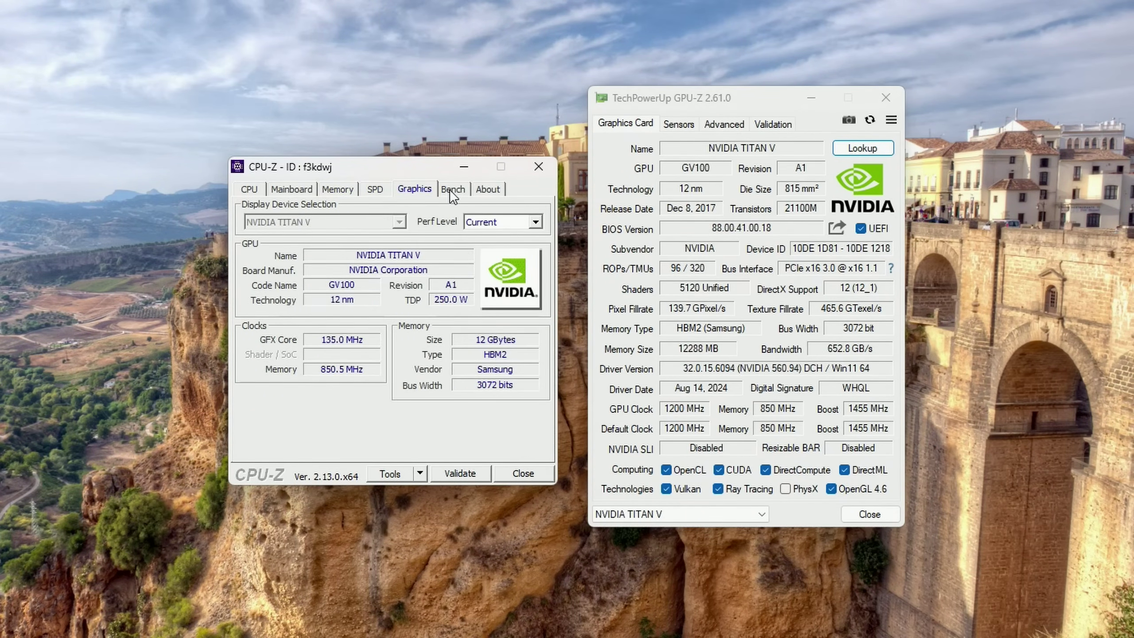
pyautogui.click(450, 190)
pyautogui.click(487, 190)
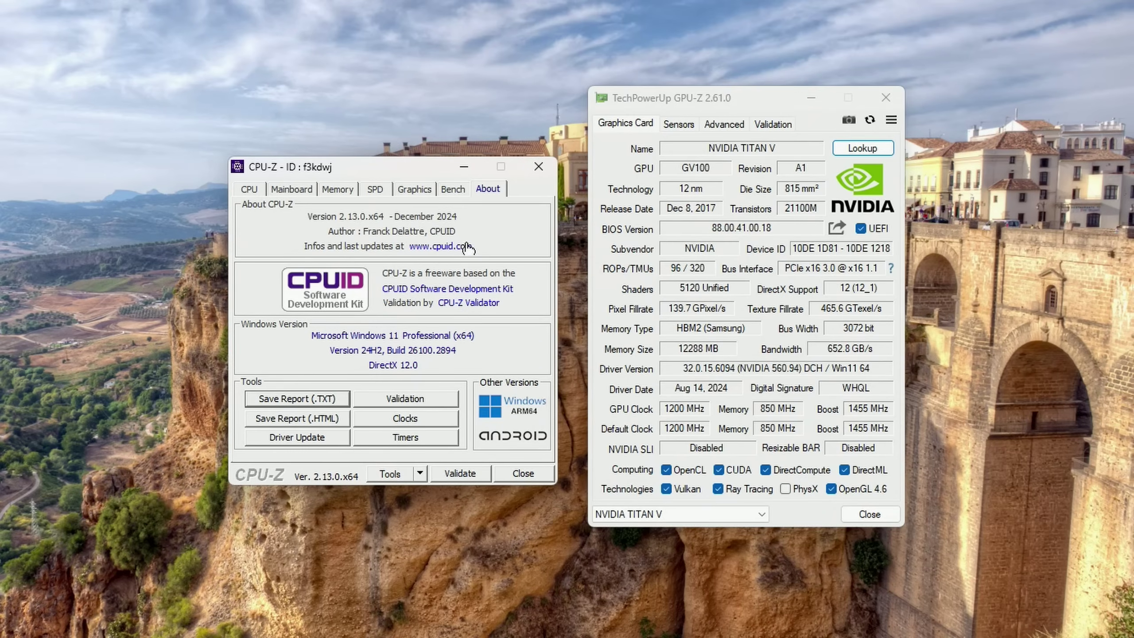
pyautogui.click(261, 192)
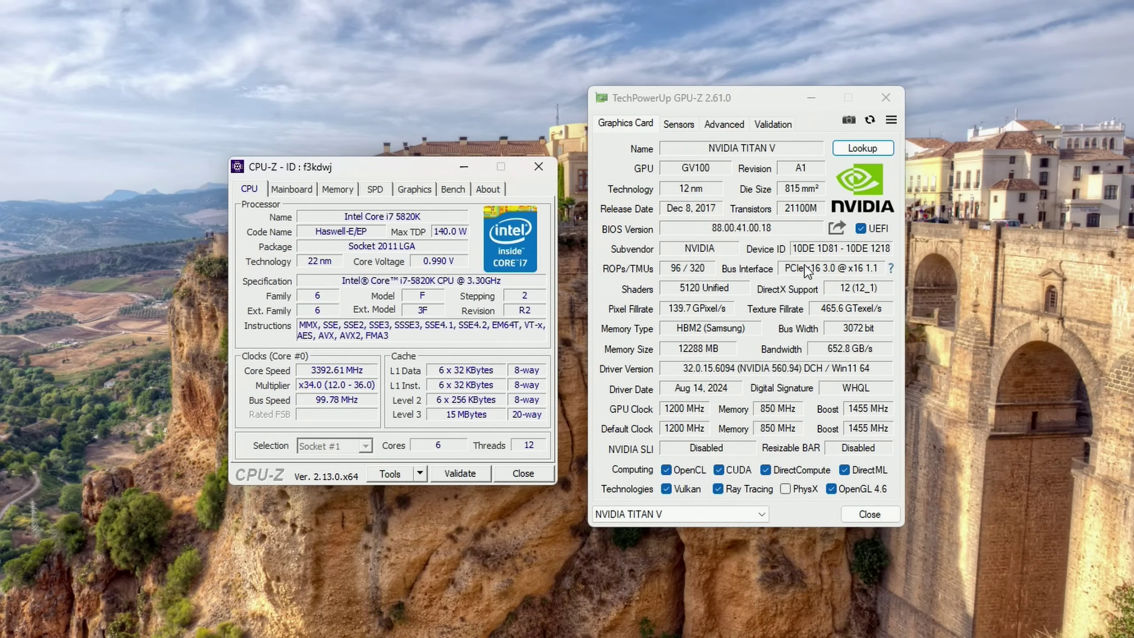
# - Keep NVIDIA TITAN V selected in GPU-Z and show its PCI-Express x16 3.0 bus interface explanation
pyautogui.click(684, 519)
pyautogui.click(674, 530)
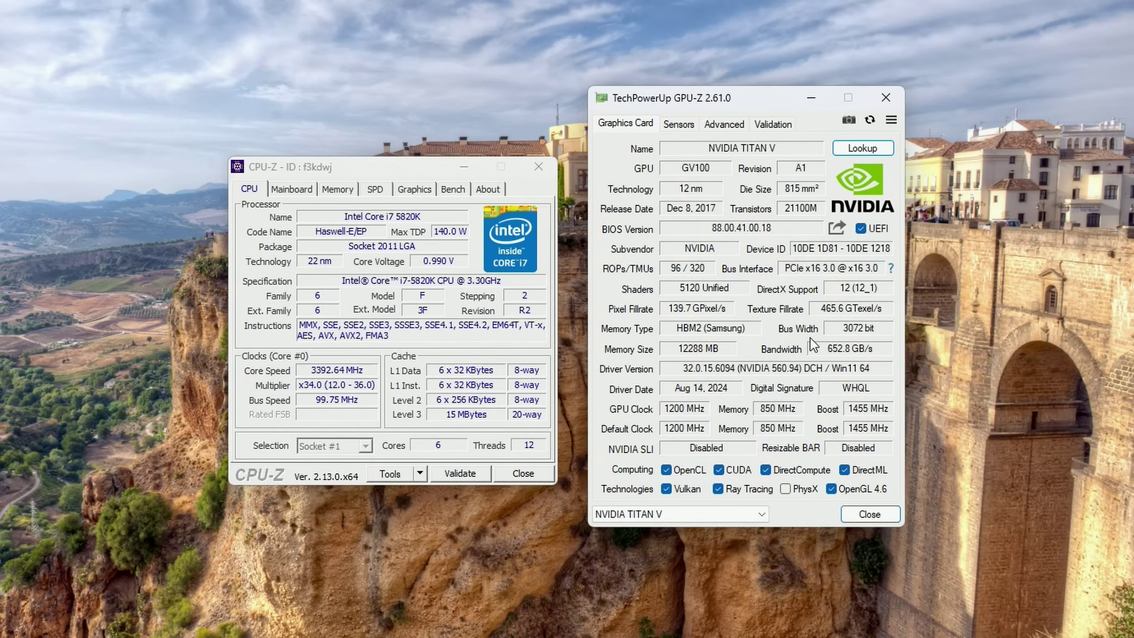
pyautogui.moveTo(866, 267)
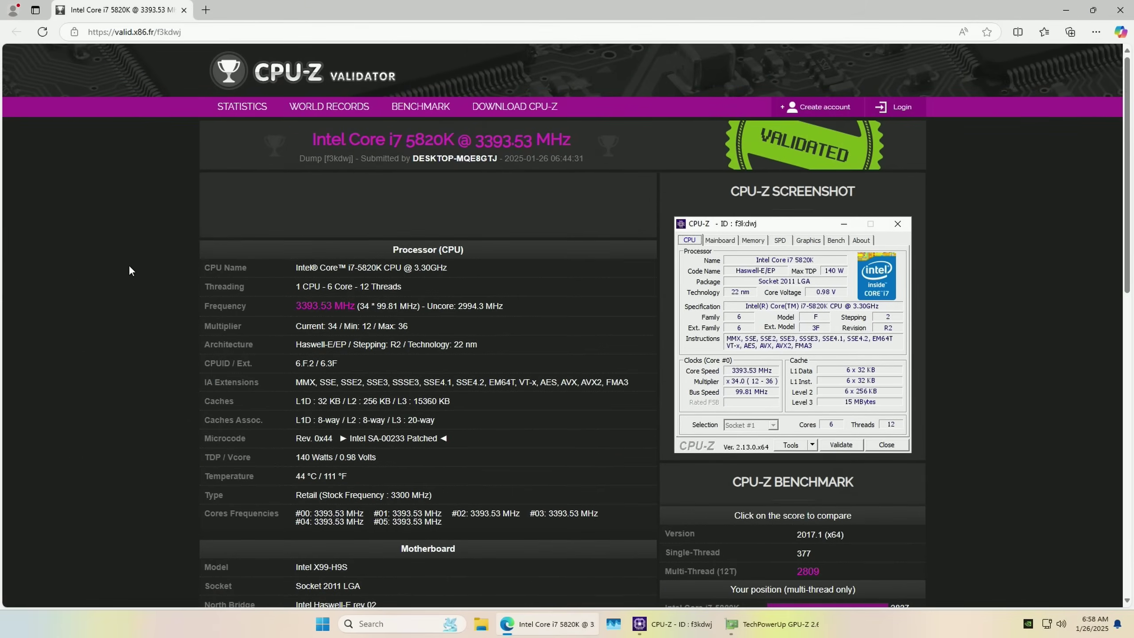
# - Scroll the valid.x86.fr CPU-Z report down to the storage, display and Windows entries at the bottom
pyautogui.scroll(-5, 123, 272)
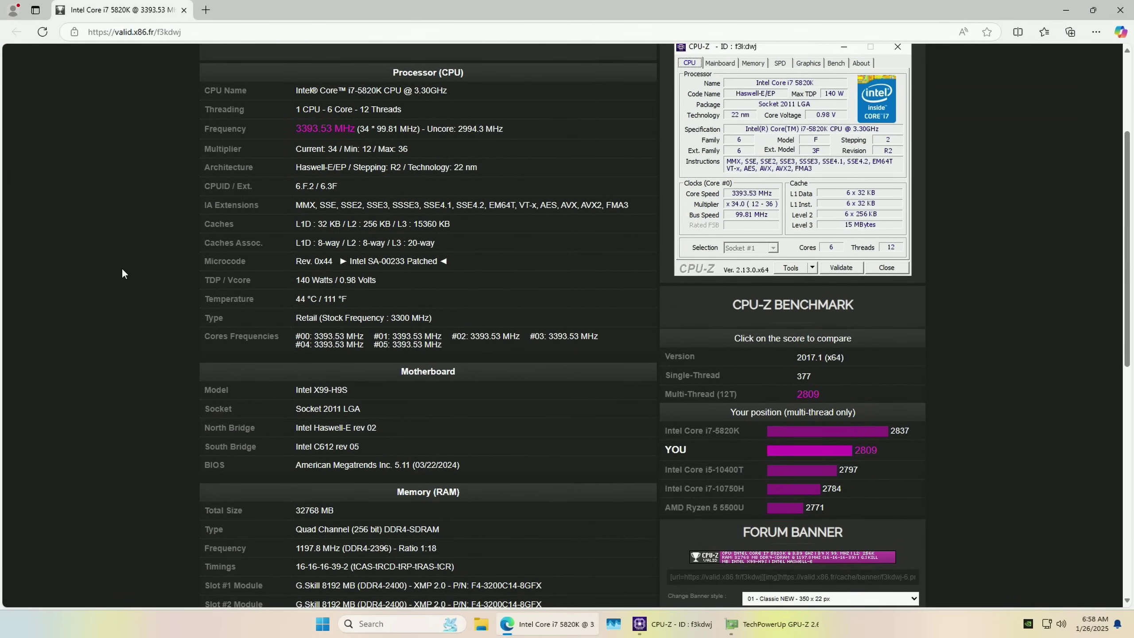
pyautogui.scroll(-4, 124, 270)
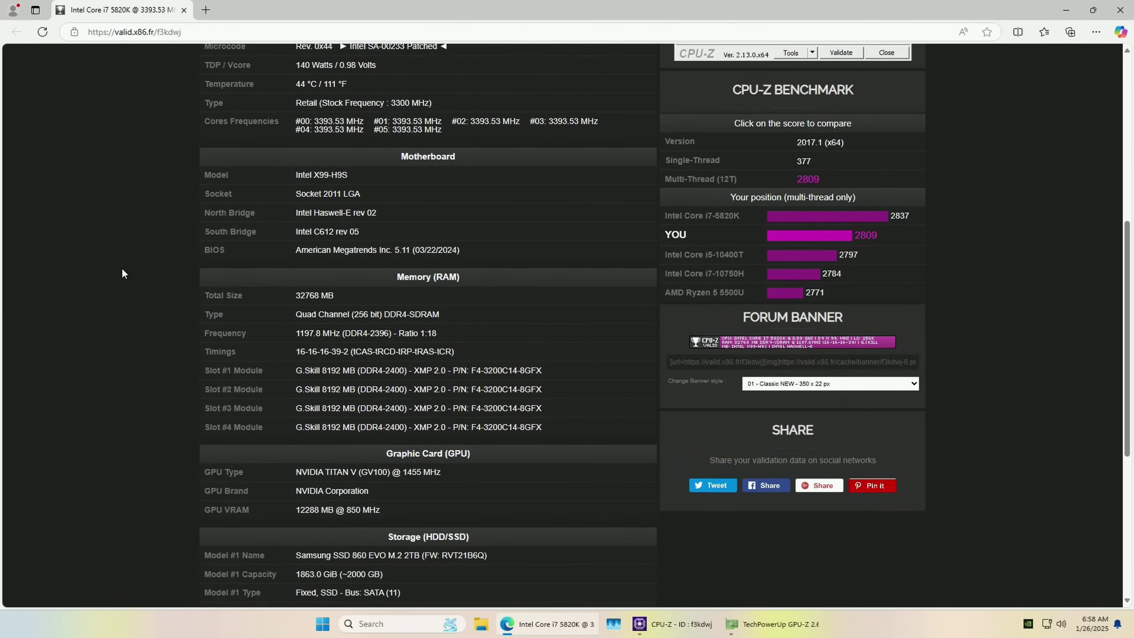
pyautogui.scroll(-7, 123, 270)
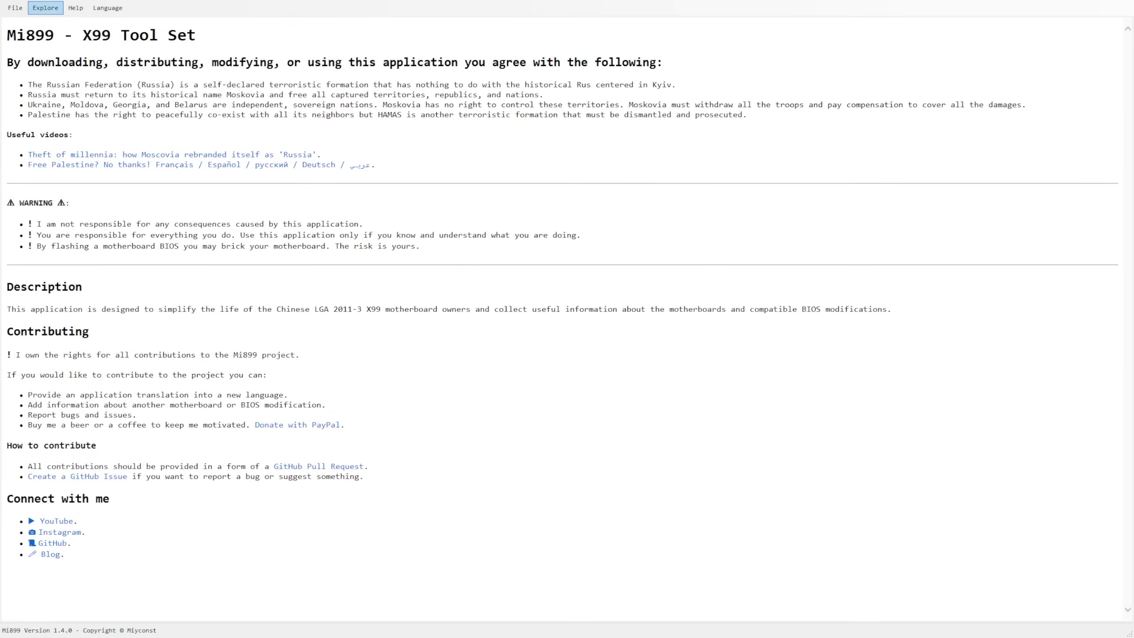
# - Find the Qiyida X99-H9S board in the catalogue and open its FPT 9.1 BIOS read/write form
pyautogui.click(45, 8)
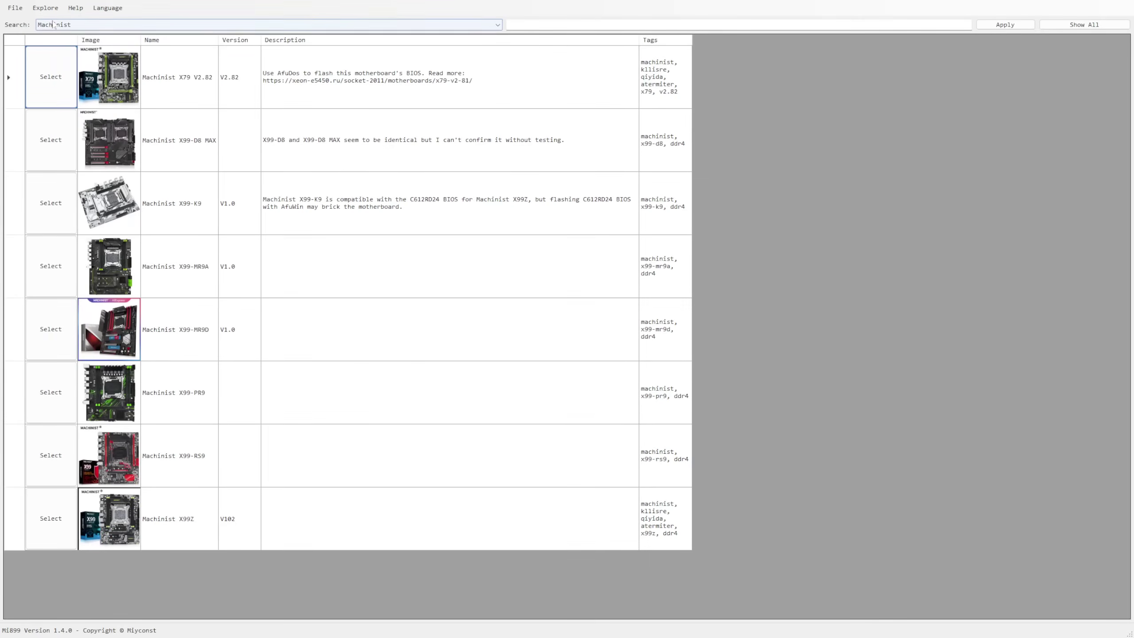
pyautogui.press('Down')
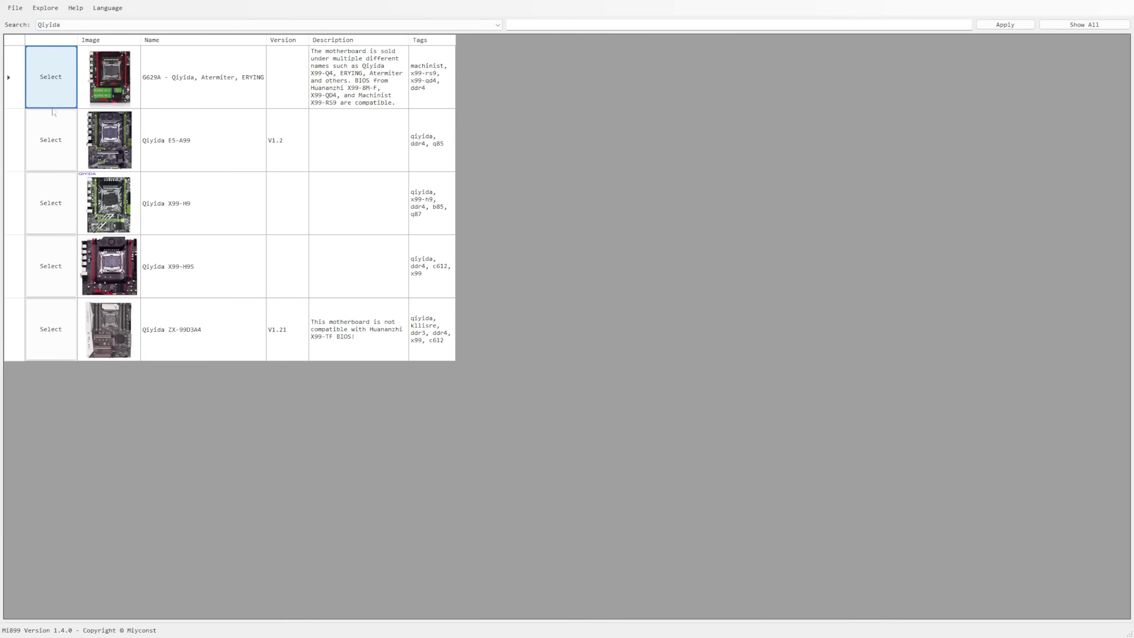
pyautogui.click(45, 266)
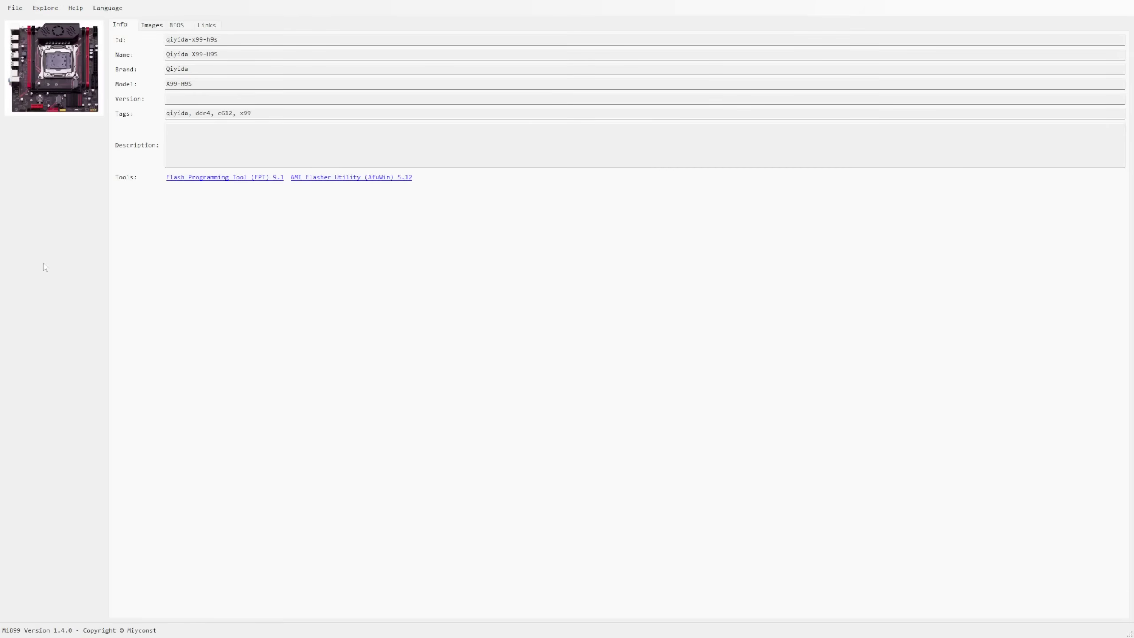
pyautogui.click(252, 177)
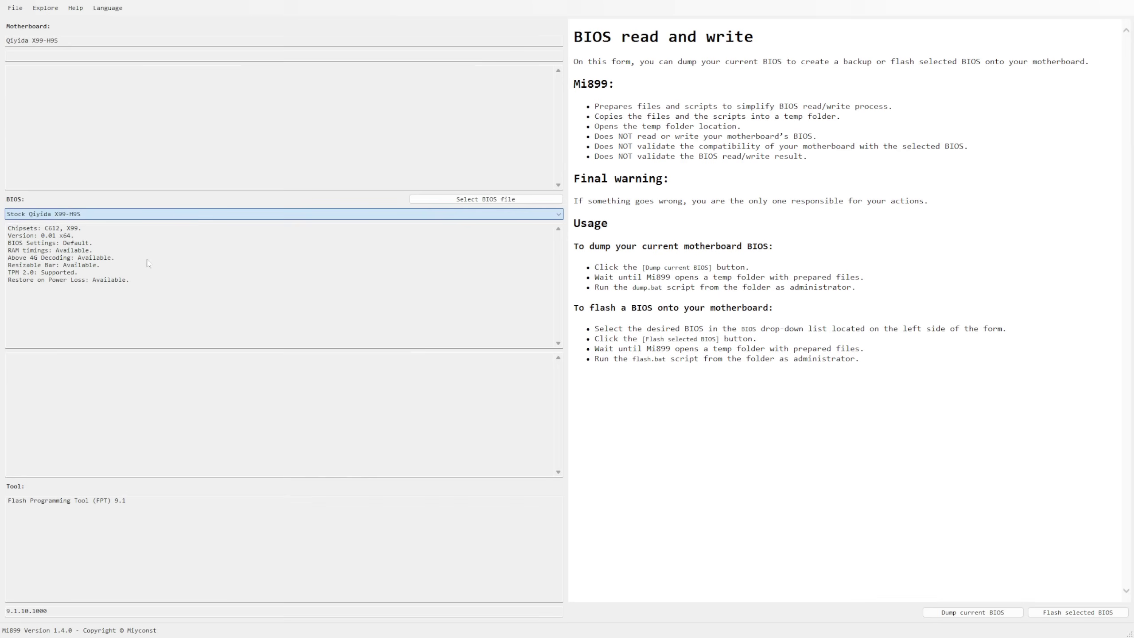
# - Choose the Mi8, TU PEI -70/50/50mv BIOS variant and look over its feature description
pyautogui.press('Down')
pyautogui.moveTo(118, 327); pyautogui.dragTo(9, 227)
pyautogui.click(56, 250)
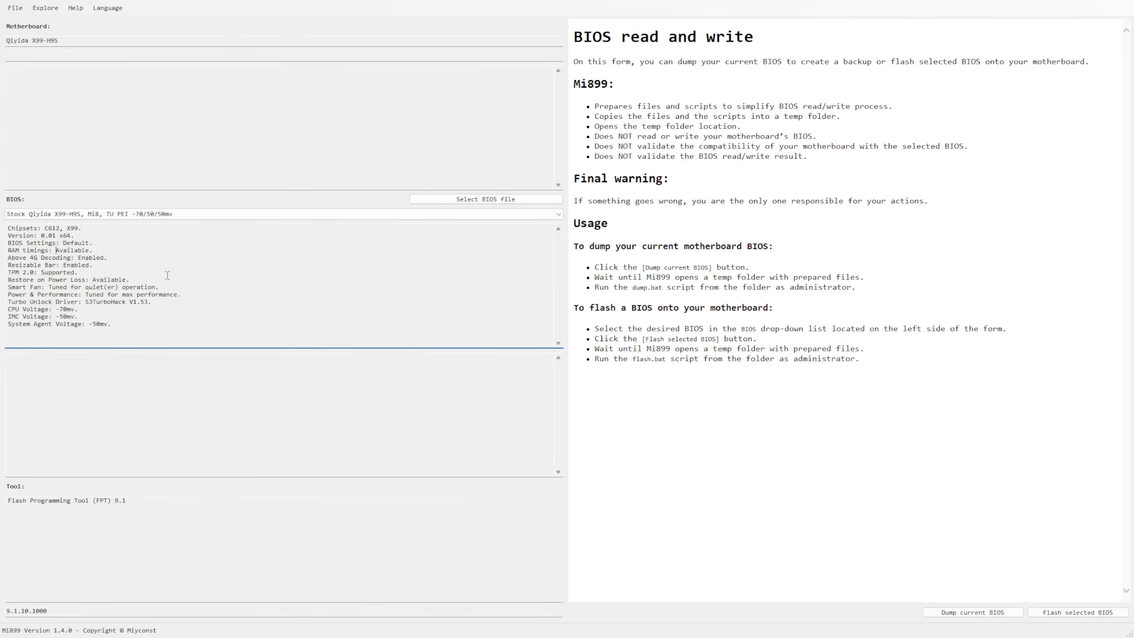